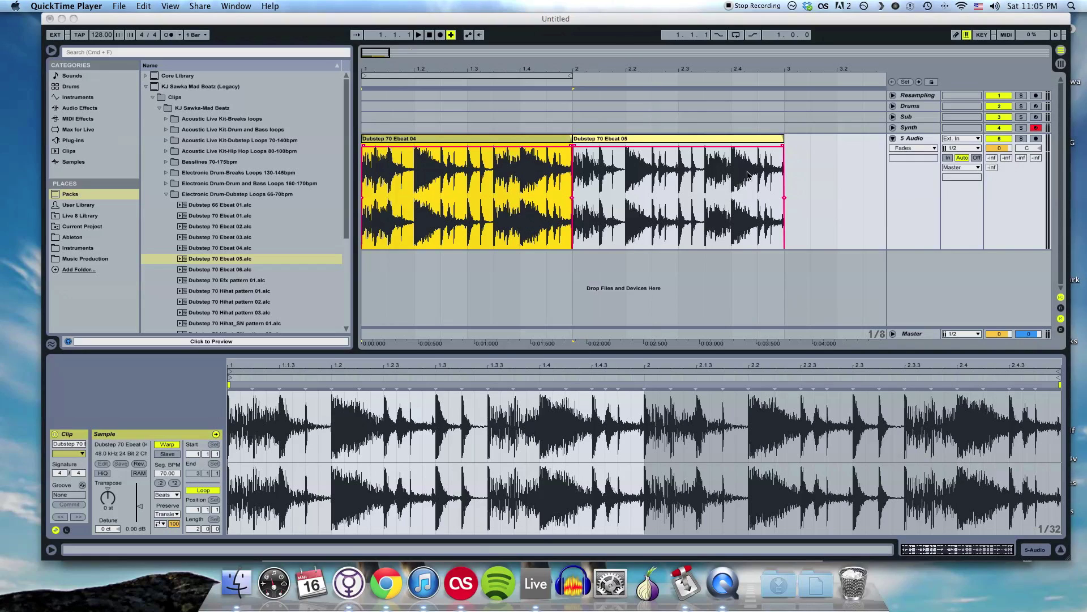
# Hide the fades on track 5 Audio by setting its automation display to None.
pyautogui.click(460, 68)
pyautogui.click(923, 148)
pyautogui.click(922, 157)
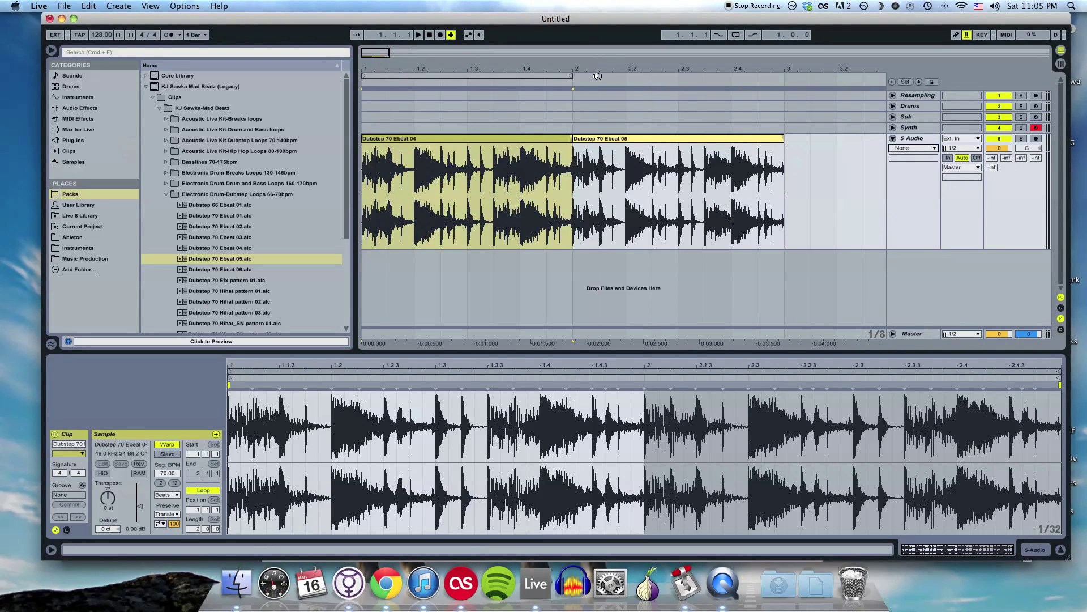
pyautogui.moveTo(499, 69); pyautogui.dragTo(627, 74)
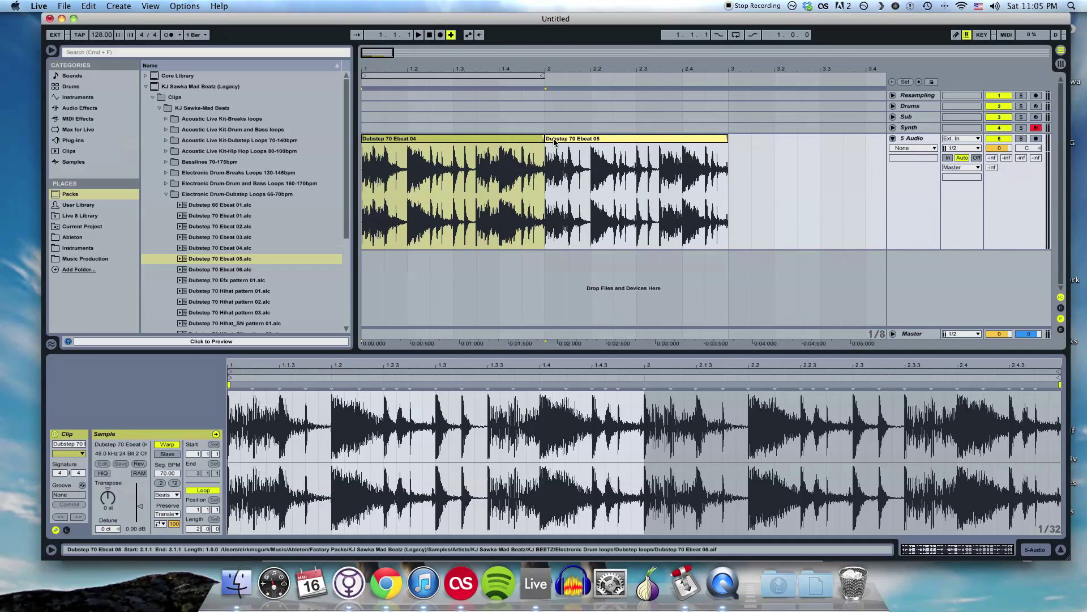
# Shorten the Dubstep 70 Ebeat 04 clip so that it ends at 1.3.3.
pyautogui.click(537, 145)
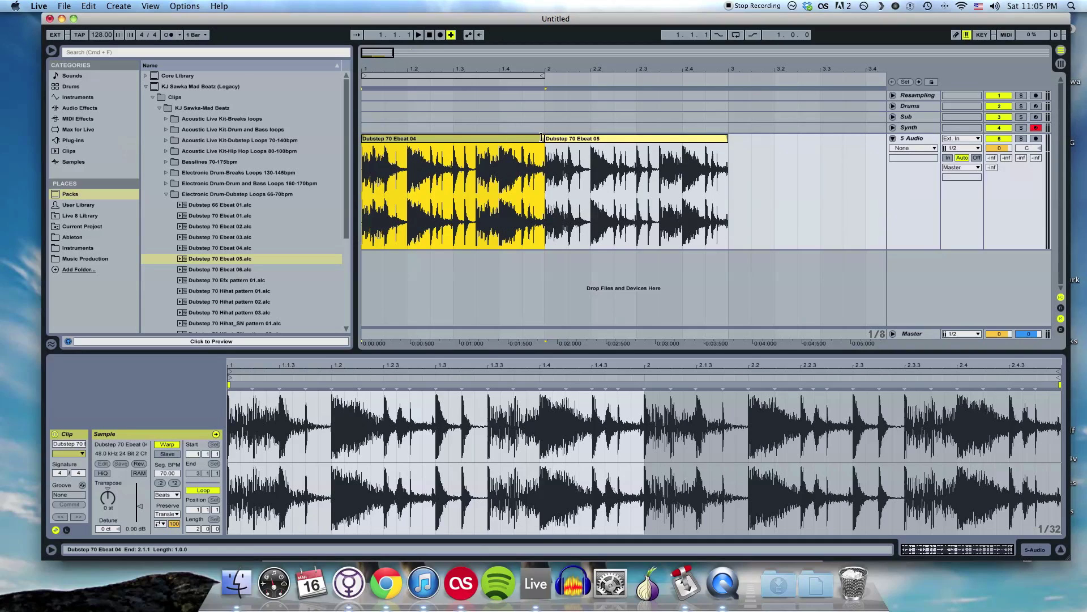
pyautogui.moveTo(543, 138)
pyautogui.mouseDown()
pyautogui.moveTo(472, 138)
pyautogui.moveTo(533, 140)
pyautogui.mouseUp()
pyautogui.moveTo(544, 139); pyautogui.dragTo(477, 139)
# Set the fixed grid to 1/4 and resize the Dubstep 70 Ebeat 04 clip on it to end at beat 1.3.
pyautogui.rightClick(487, 149)
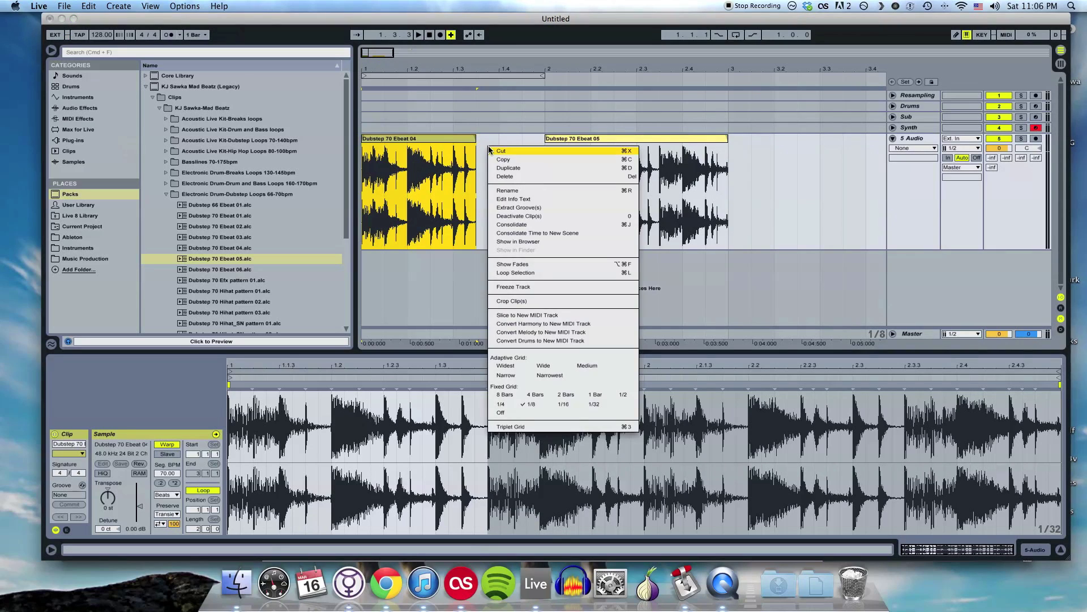
pyautogui.click(512, 406)
pyautogui.moveTo(477, 140); pyautogui.dragTo(545, 139)
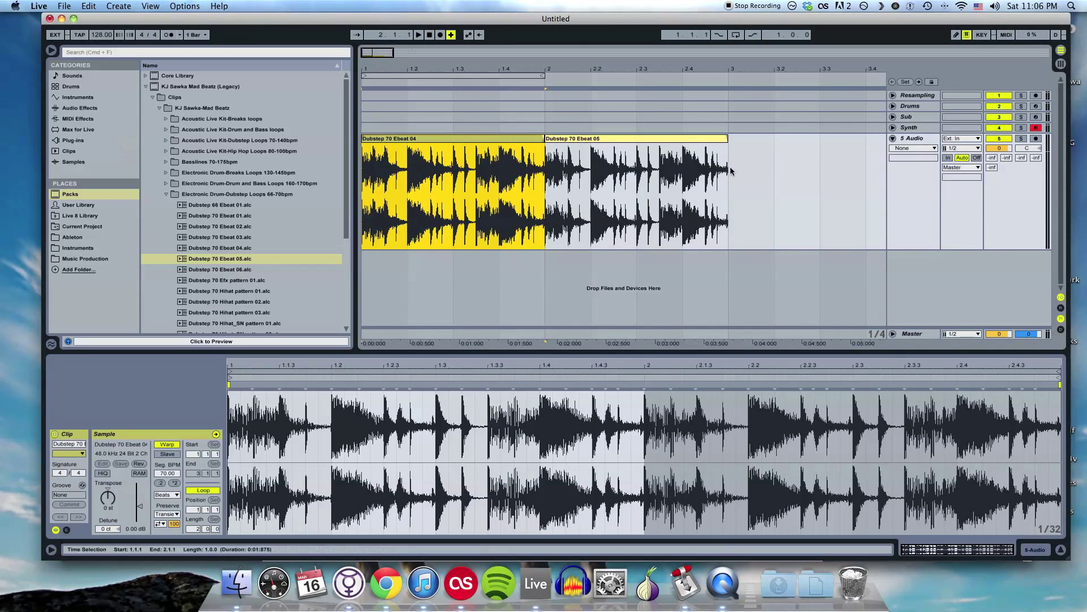
pyautogui.click(774, 152)
pyautogui.moveTo(545, 138); pyautogui.dragTo(468, 141)
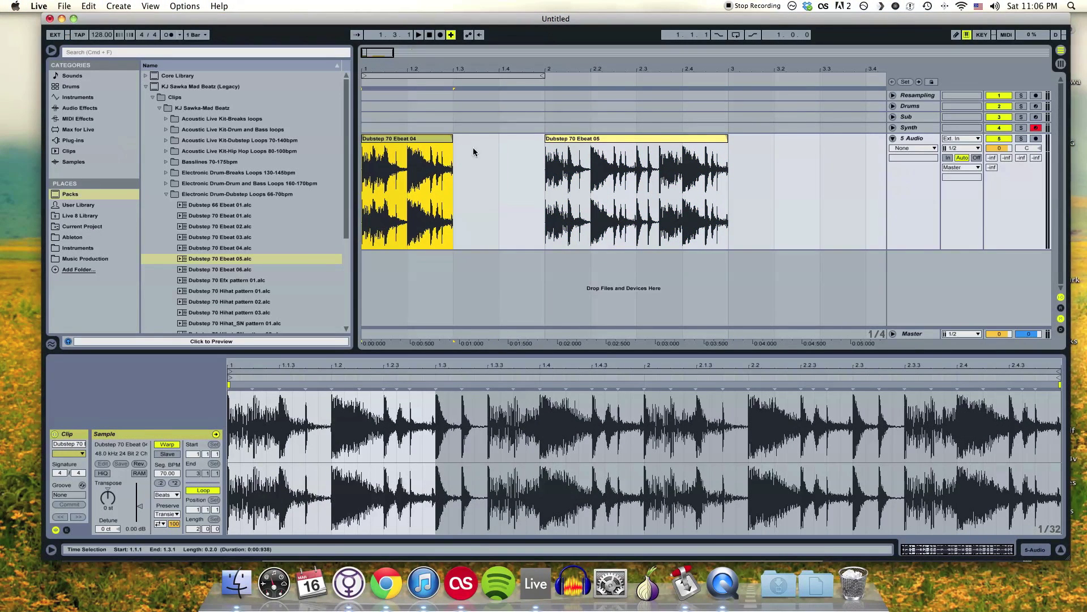
# Set the fixed grid to 1/16 and extend the end of the Dubstep 70 Ebeat 04 clip to bar 2.
pyautogui.rightClick(475, 150)
pyautogui.click(552, 235)
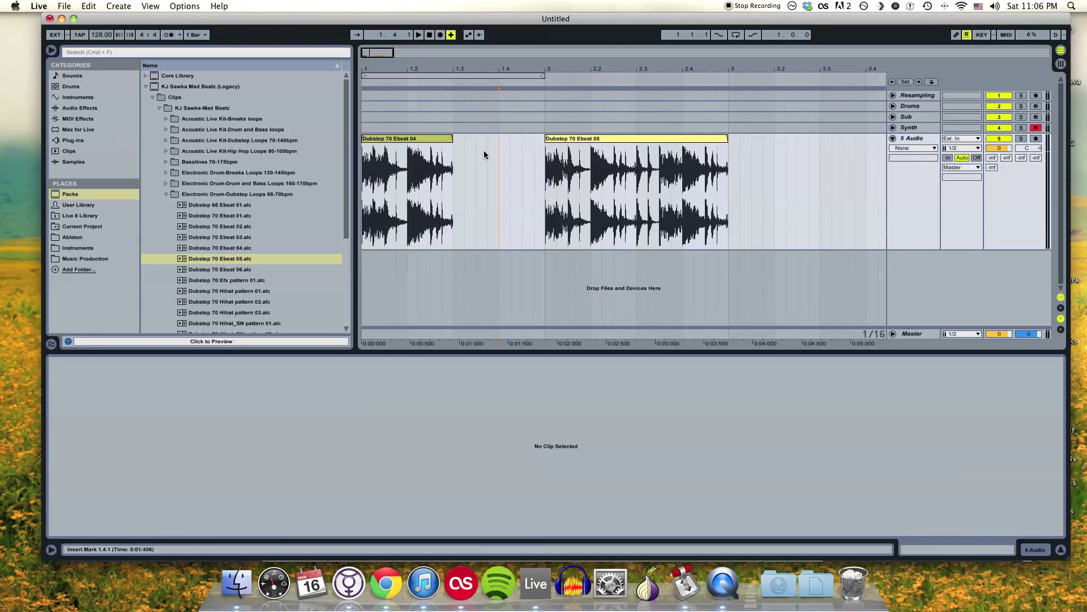
pyautogui.click(453, 140)
pyautogui.moveTo(453, 140); pyautogui.dragTo(544, 140)
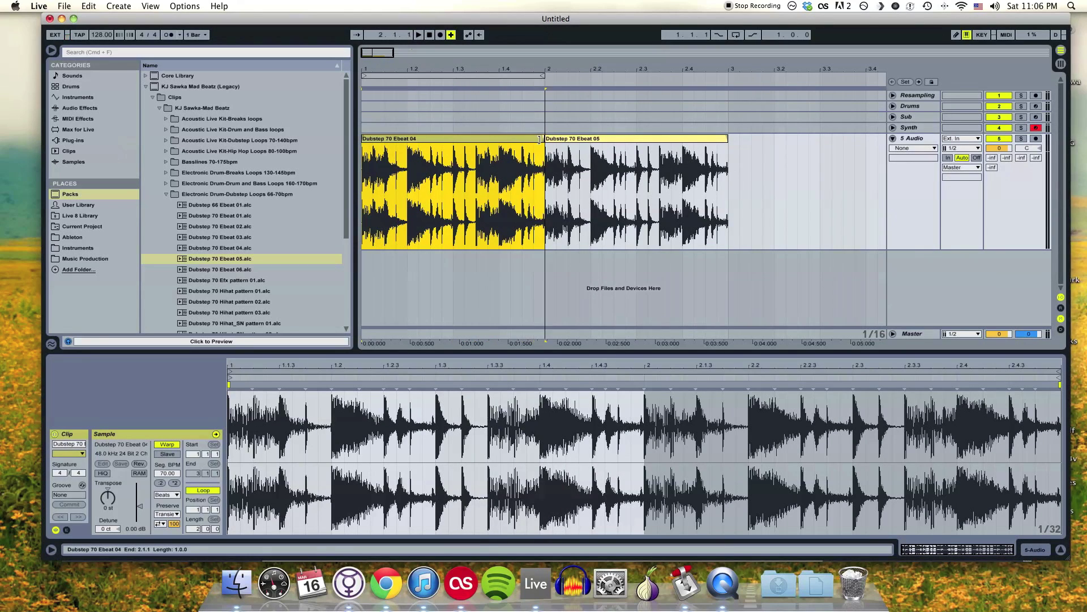
# Set the fixed grid to 1/8 and select the part of Dubstep 70 Ebeat 04 from beat 1.3 to bar 2.
pyautogui.rightClick(754, 164)
pyautogui.click(798, 245)
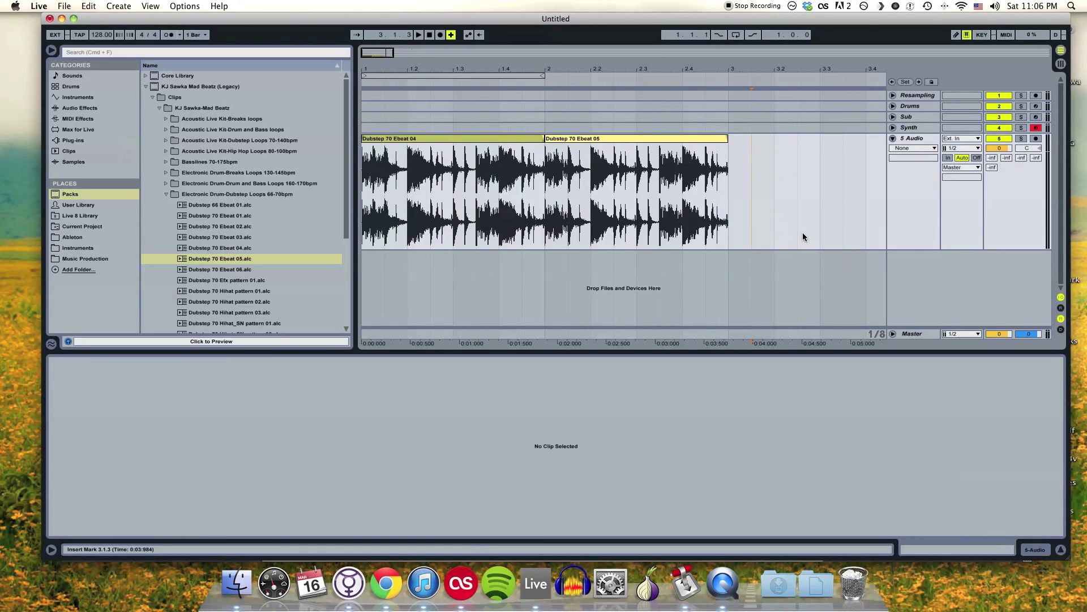
pyautogui.click(550, 150)
pyautogui.moveTo(467, 162); pyautogui.dragTo(543, 160)
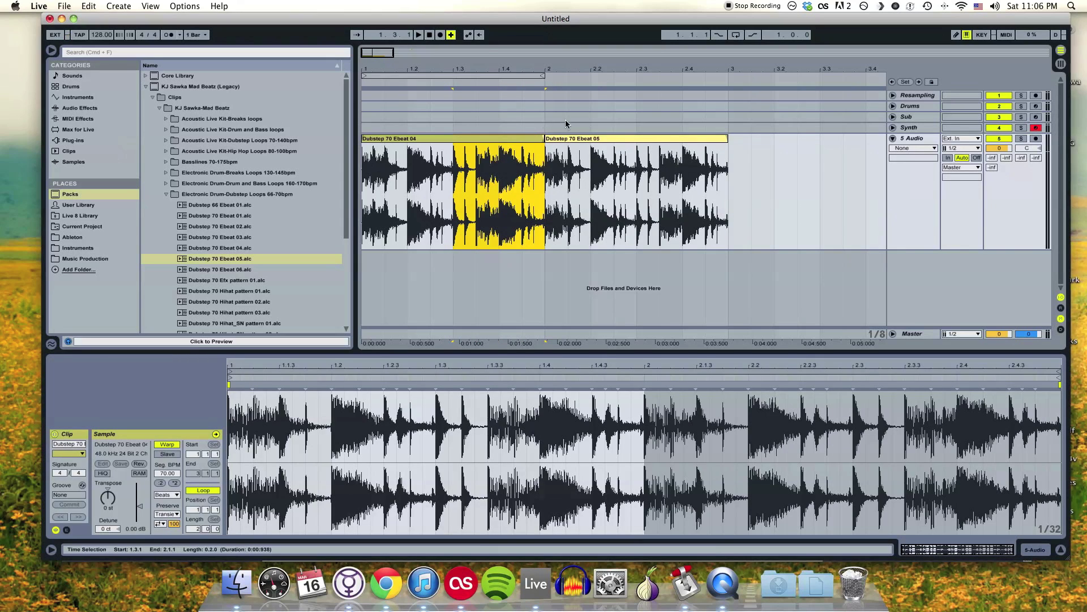
# Move the Dubstep 70 Ebeat 05 clip along its track so that it starts at 2.3.3.
pyautogui.click(591, 128)
pyautogui.moveTo(615, 142); pyautogui.dragTo(730, 146)
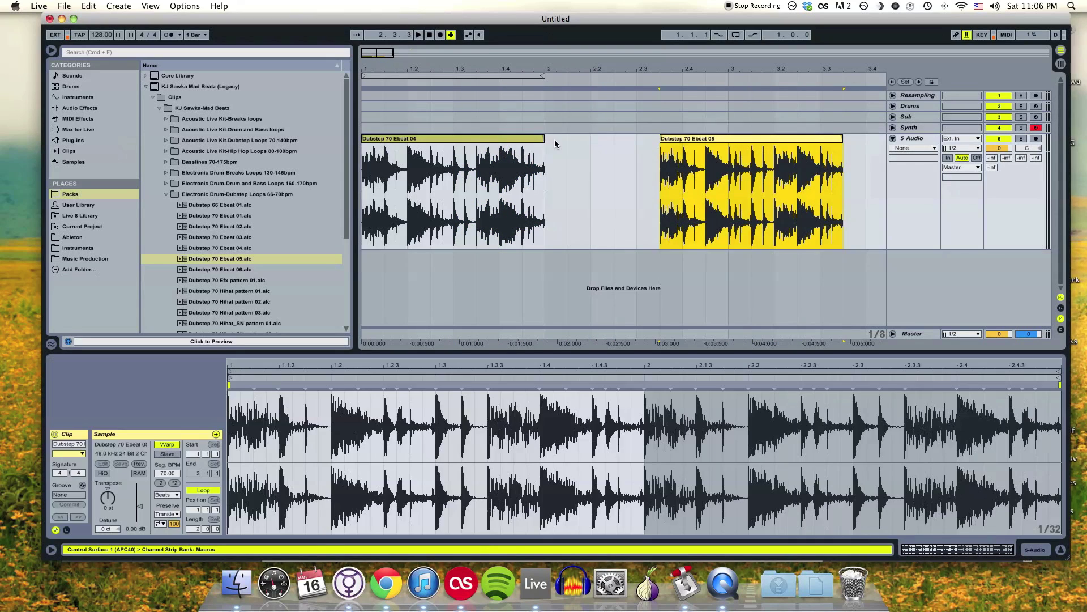
# Split the Dubstep 70 Ebeat 04 clip at beat 1.3 by selecting its second half, and undo the split.
pyautogui.click(473, 141)
pyautogui.moveTo(542, 168); pyautogui.dragTo(461, 164)
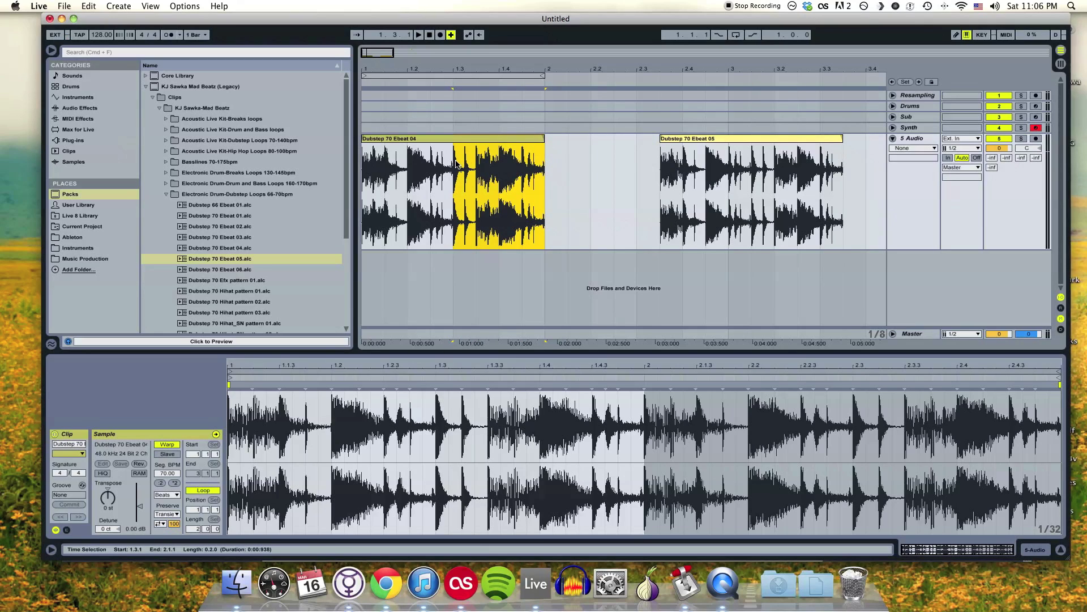
pyautogui.press('super+e')
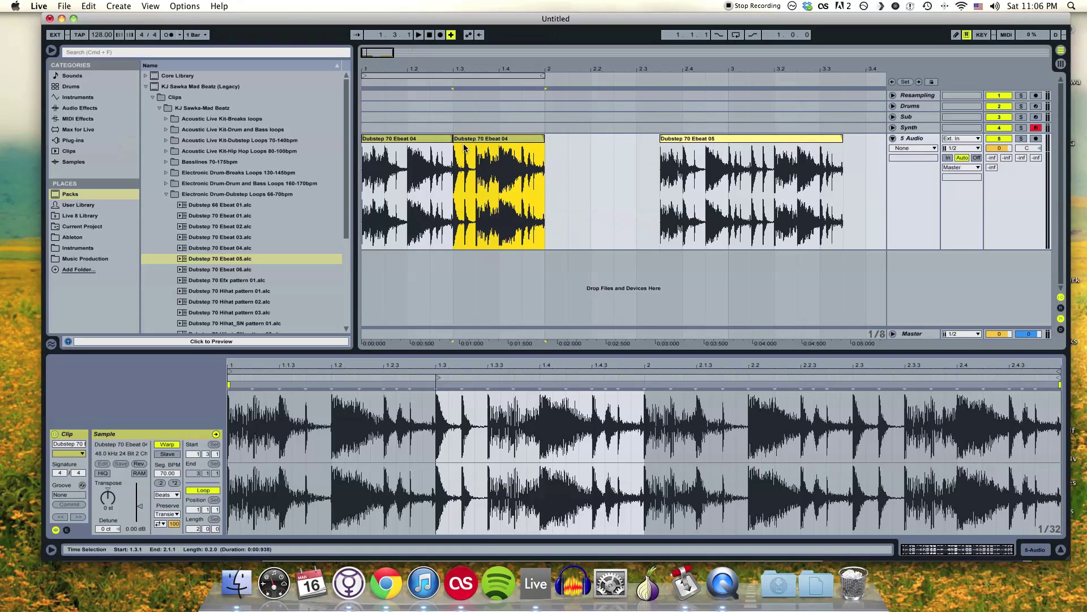
pyautogui.press('super+z')
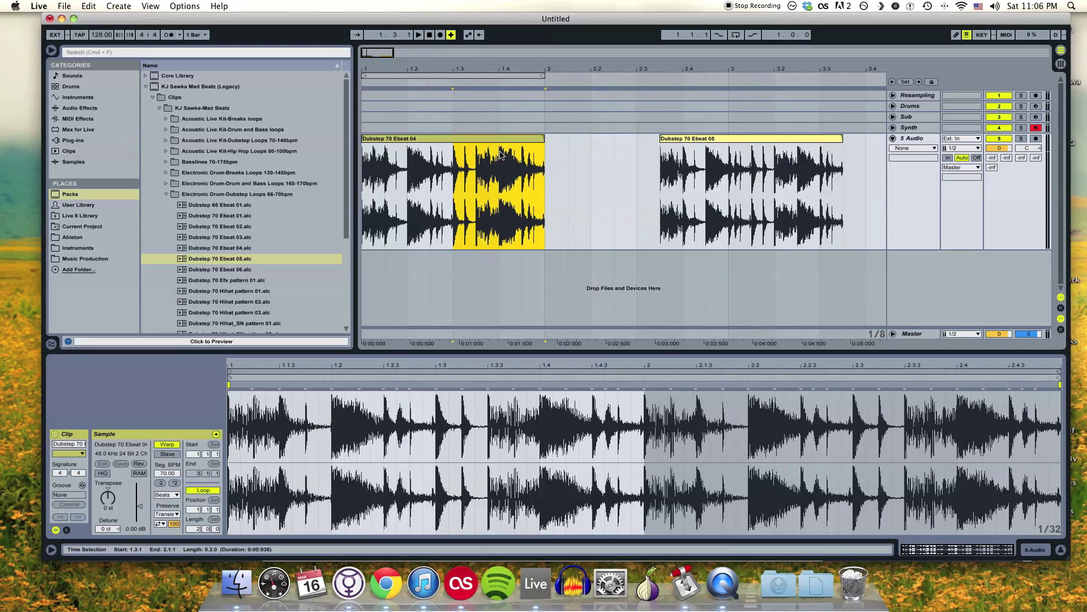
# Apply Split once more to the selected second half of Dubstep 70 Ebeat 04, and undo it.
pyautogui.rightClick(459, 144)
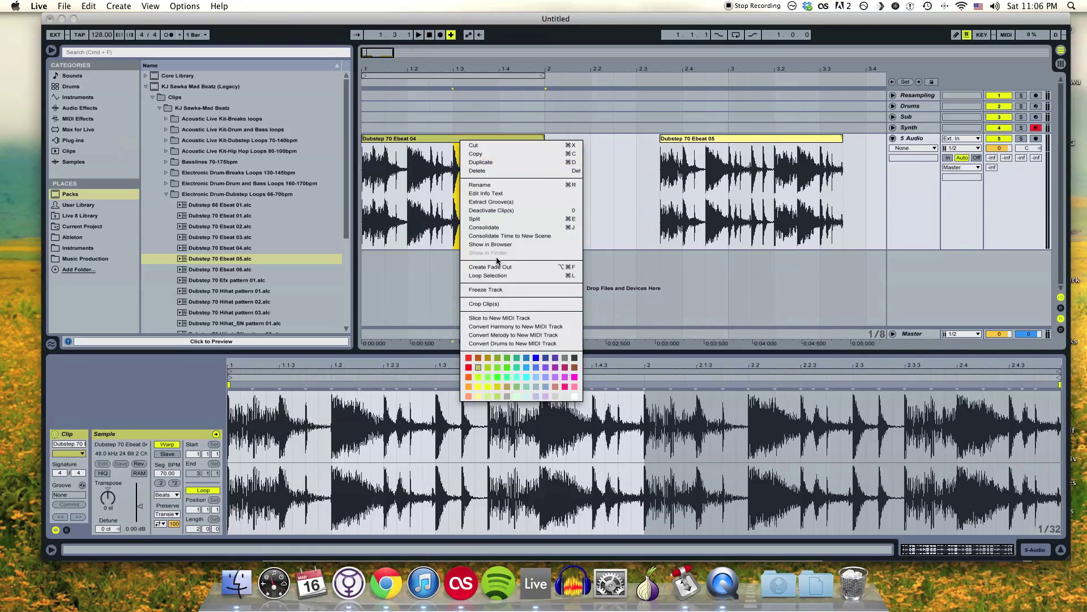
pyautogui.click(504, 220)
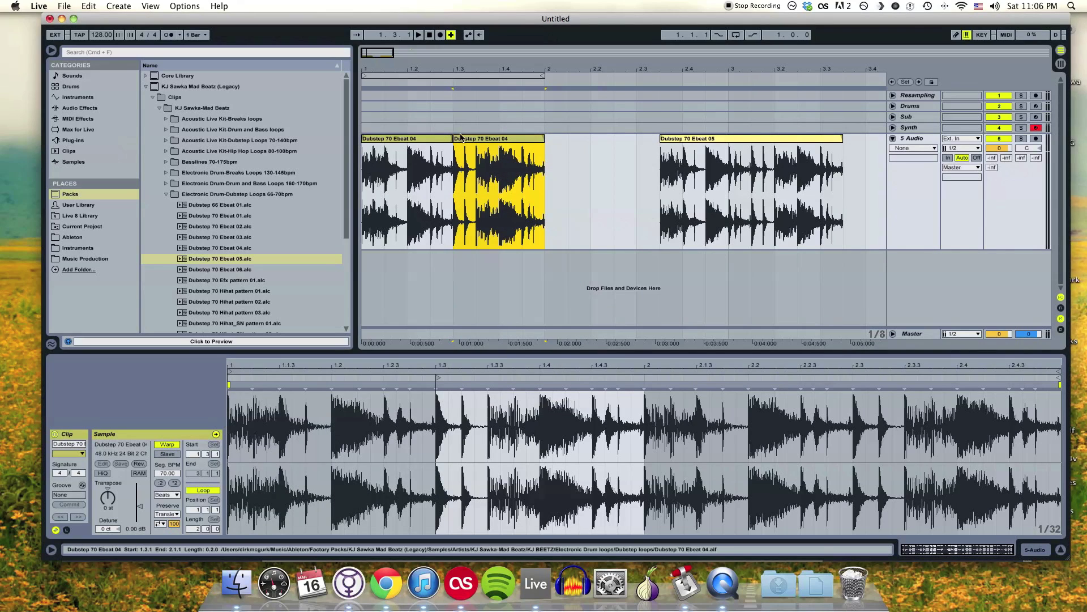
pyautogui.press('super+z')
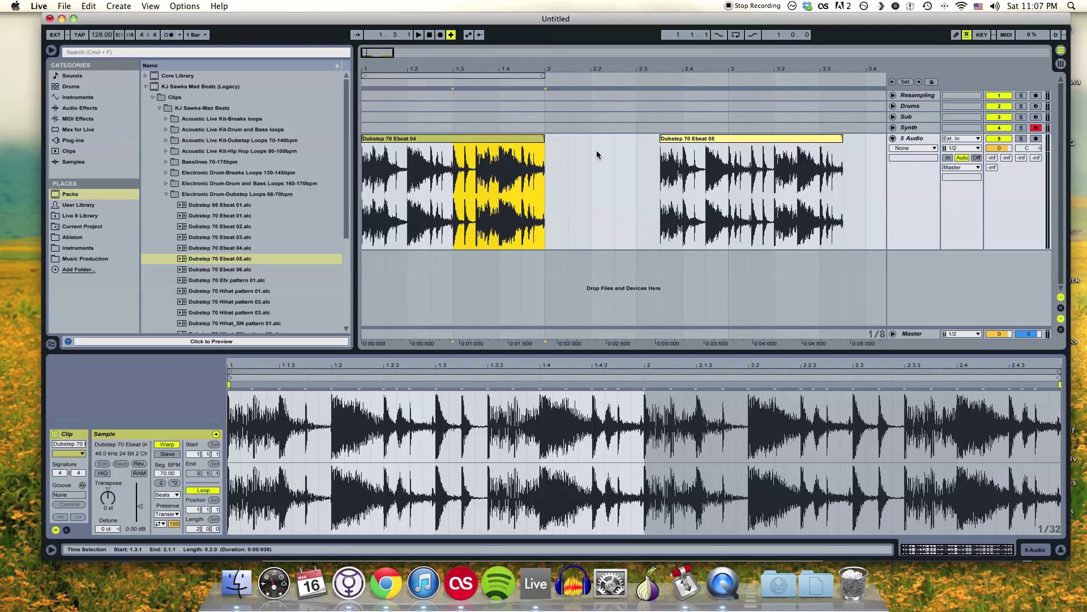
# Move the Dubstep 70 Ebeat 05 clip to bar 2, directly against the end of Dubstep 70 Ebeat 04.
pyautogui.moveTo(674, 142); pyautogui.dragTo(566, 142)
pyautogui.click(550, 121)
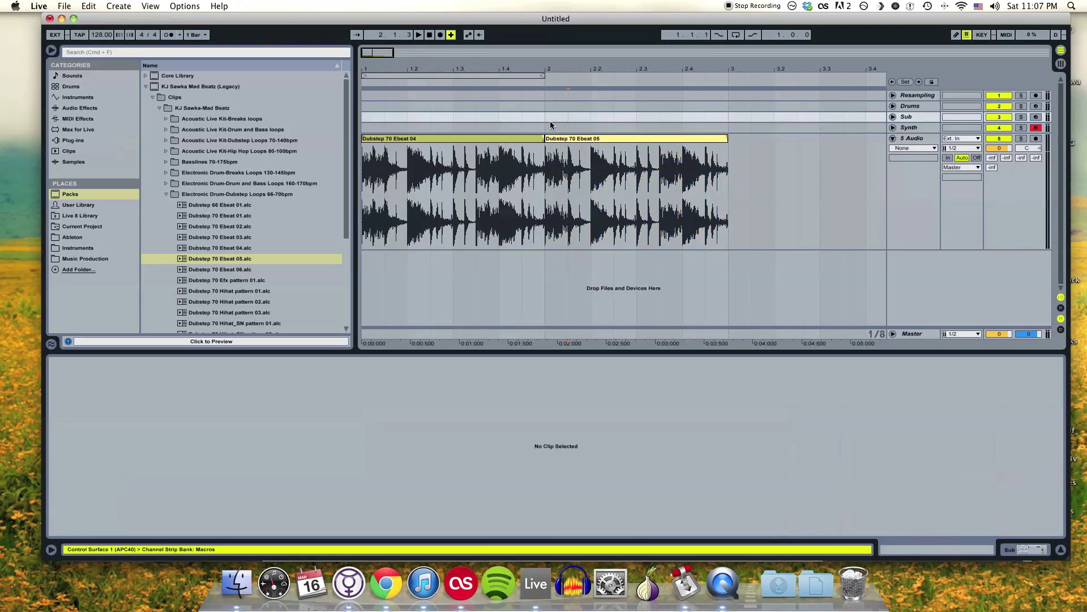
# Show the fades on track 5 Audio from the Dubstep 70 Ebeat 05 clip.
pyautogui.click(910, 147)
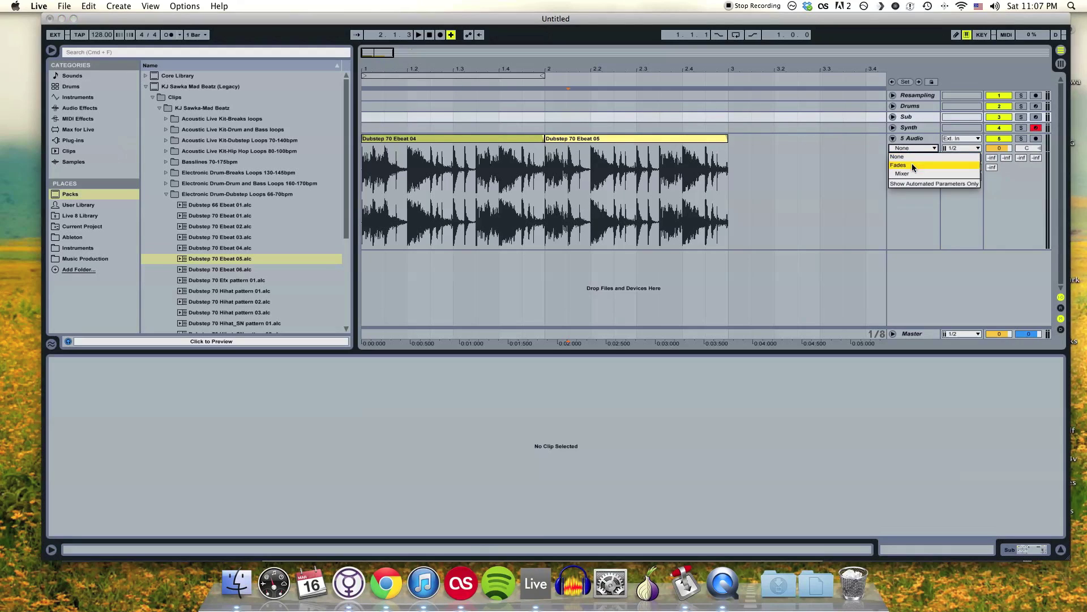
pyautogui.click(908, 156)
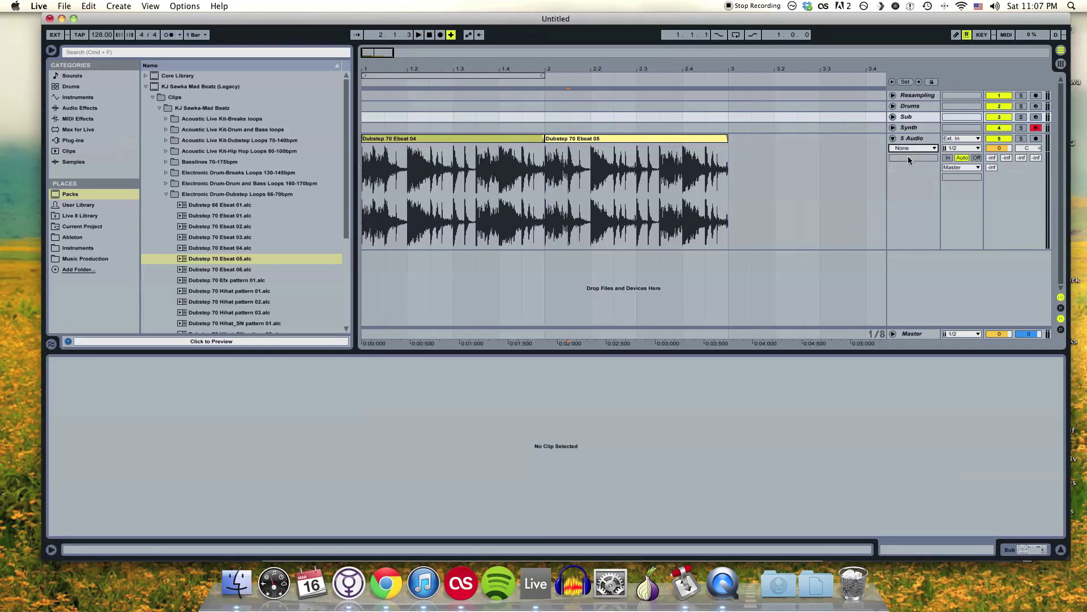
pyautogui.rightClick(546, 141)
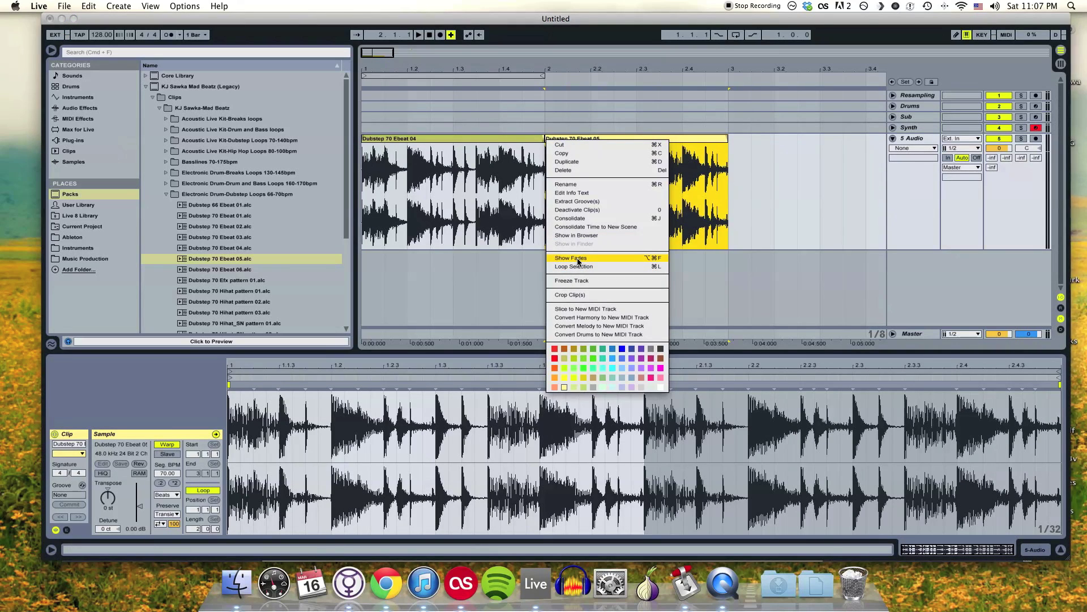
pyautogui.click(576, 258)
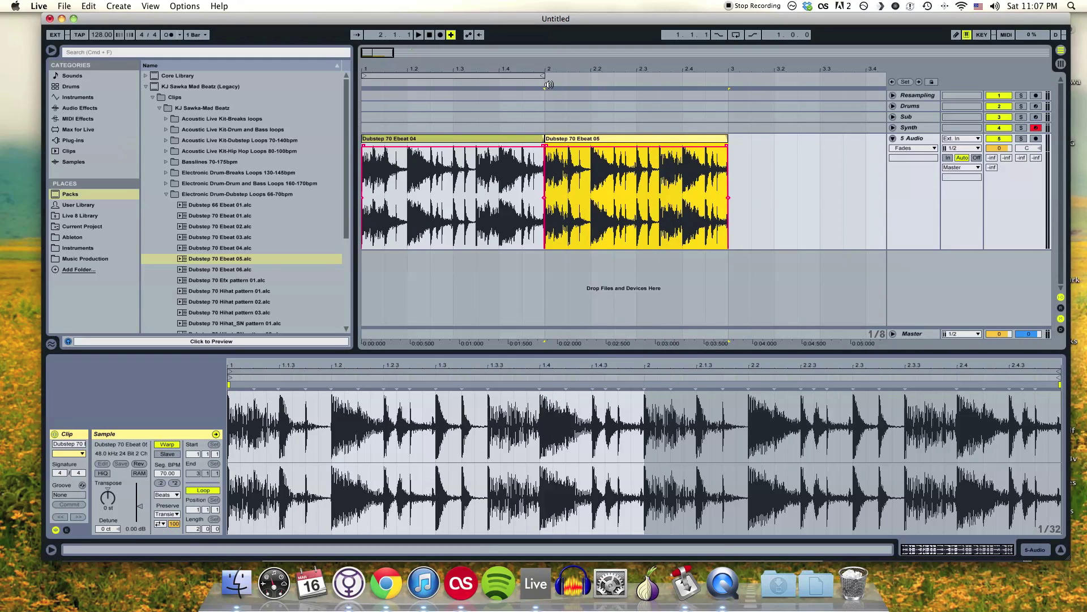
# Examine the crossfade where the two clips meet at bar 2, both close up and in the context of both clips.
pyautogui.moveTo(547, 69); pyautogui.dragTo(674, 203)
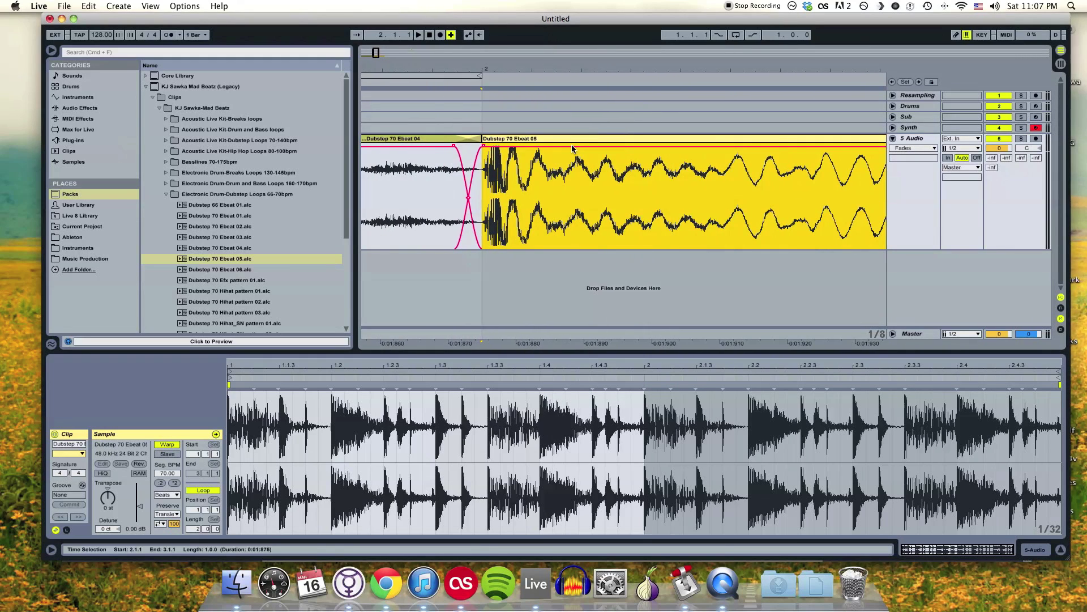
pyautogui.press('-')
pyautogui.press('-')
pyautogui.press('-')
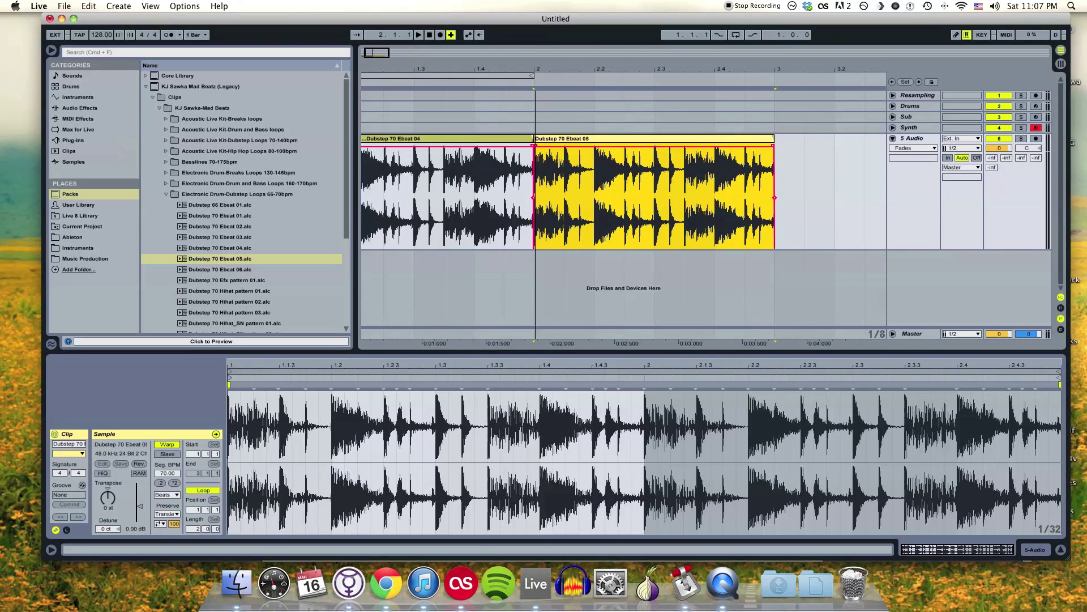
pyautogui.moveTo(720, 72); pyautogui.dragTo(686, 68)
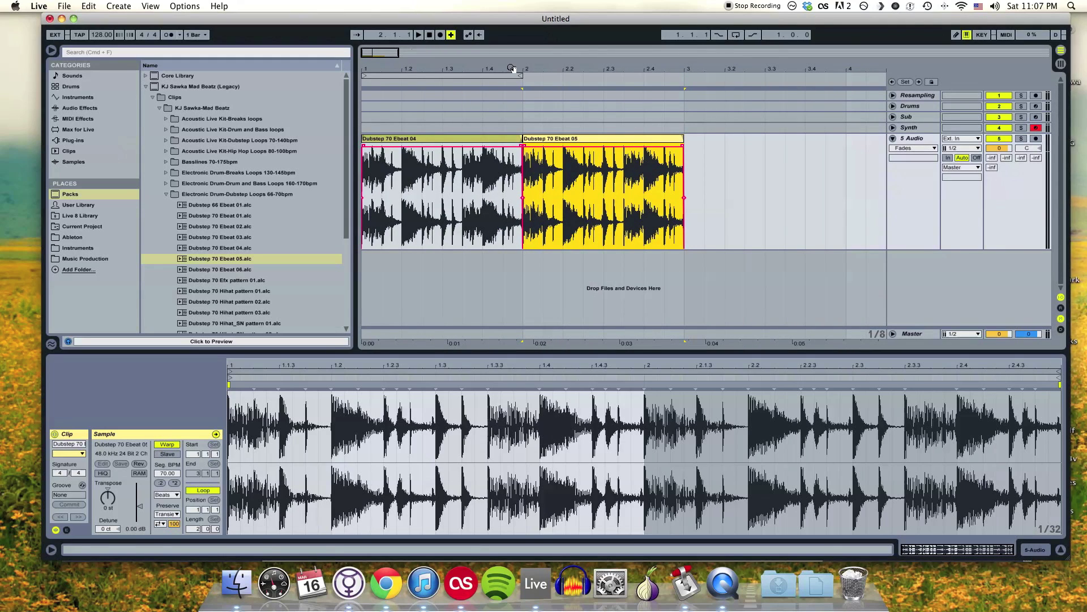
pyautogui.moveTo(530, 66); pyautogui.dragTo(530, 65)
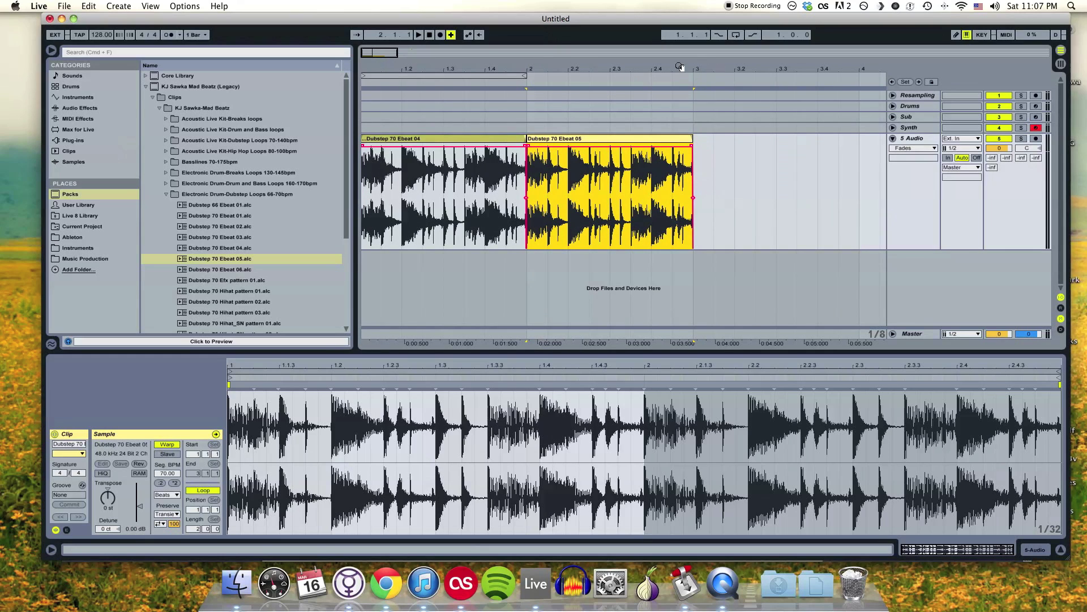
pyautogui.moveTo(530, 66); pyautogui.dragTo(600, 66)
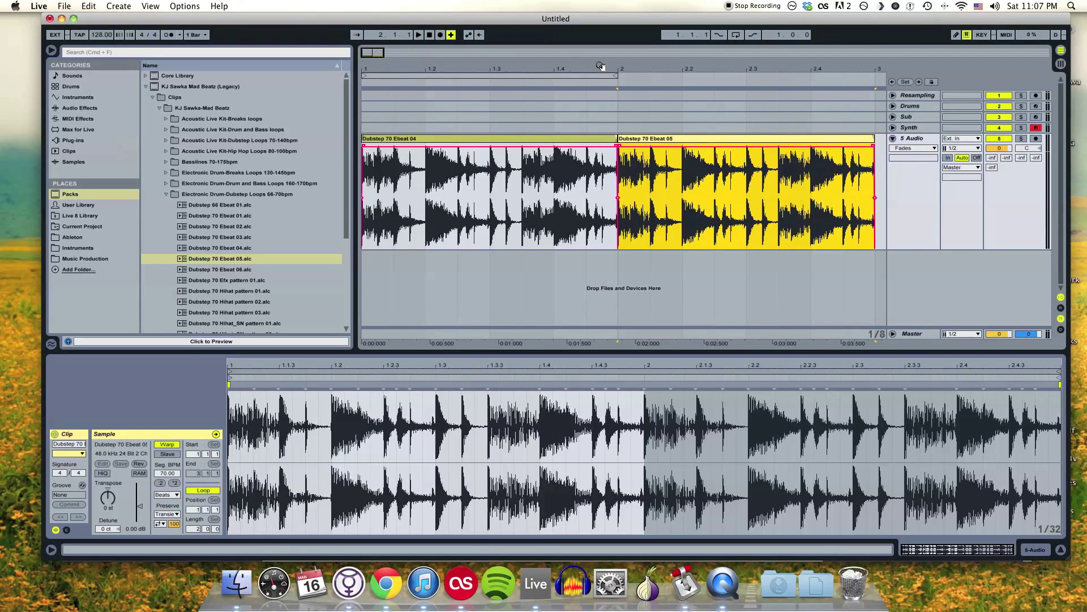
pyautogui.moveTo(612, 67); pyautogui.dragTo(708, 53)
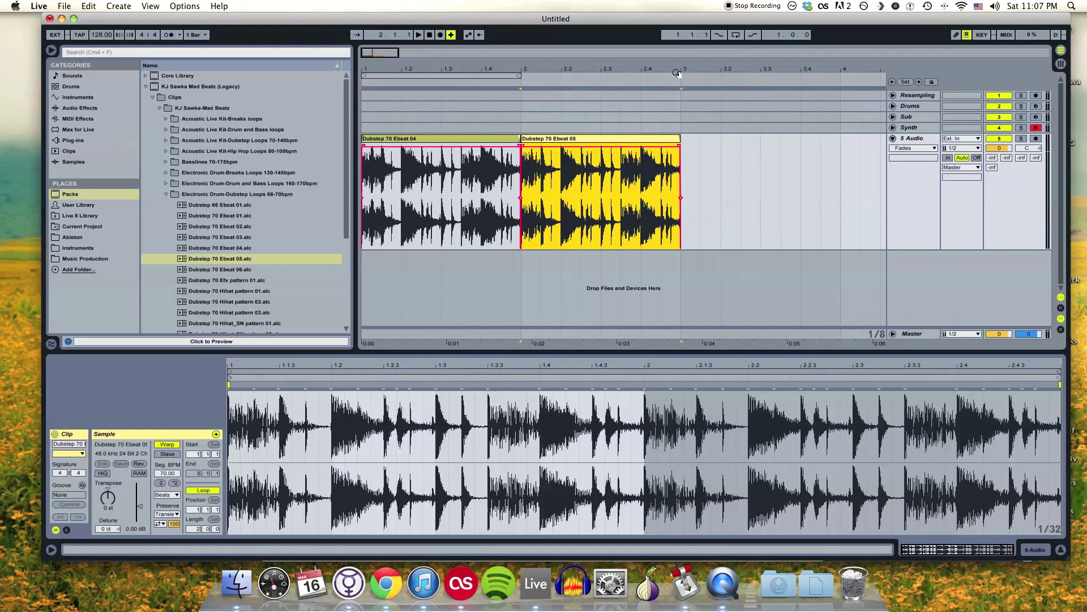
# Play the arrangement from bar 2 twice to hear the clips, and stop playback.
pyautogui.press('space')
pyautogui.click(429, 37)
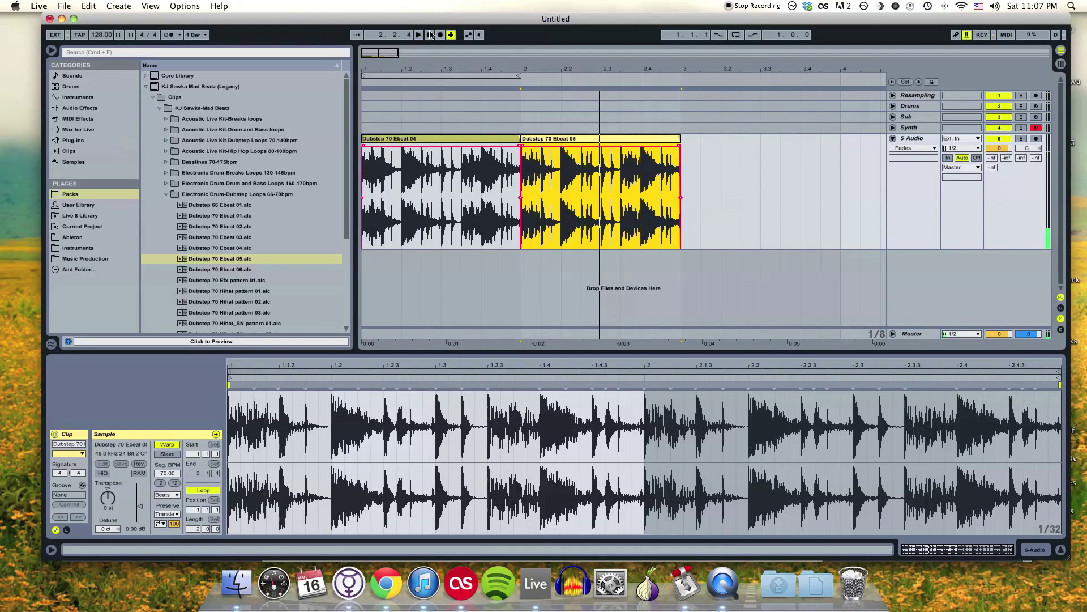
pyautogui.click(429, 37)
pyautogui.click(418, 36)
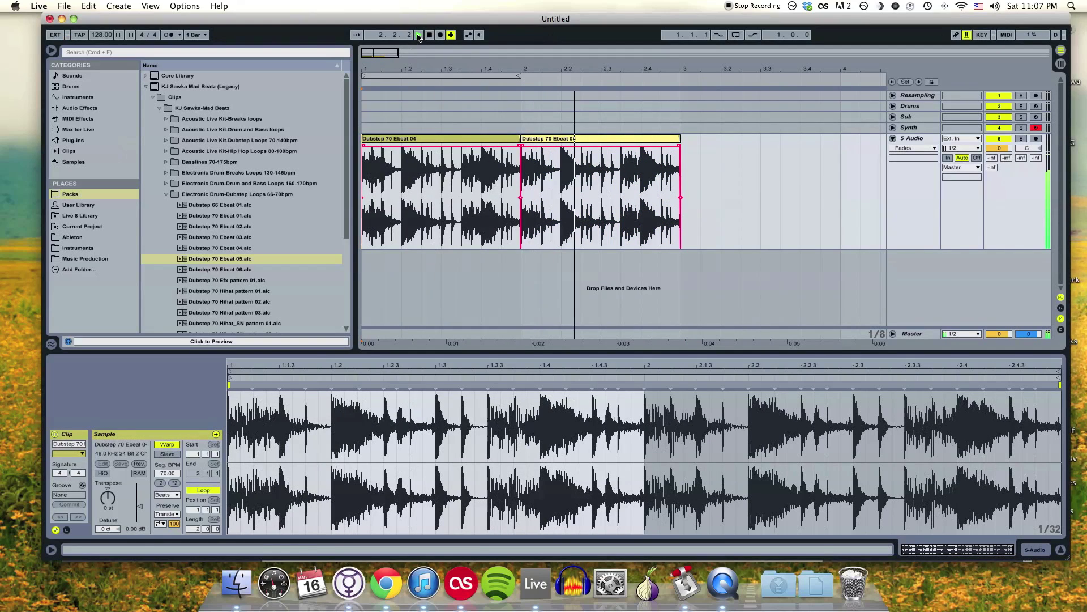
pyautogui.press('space')
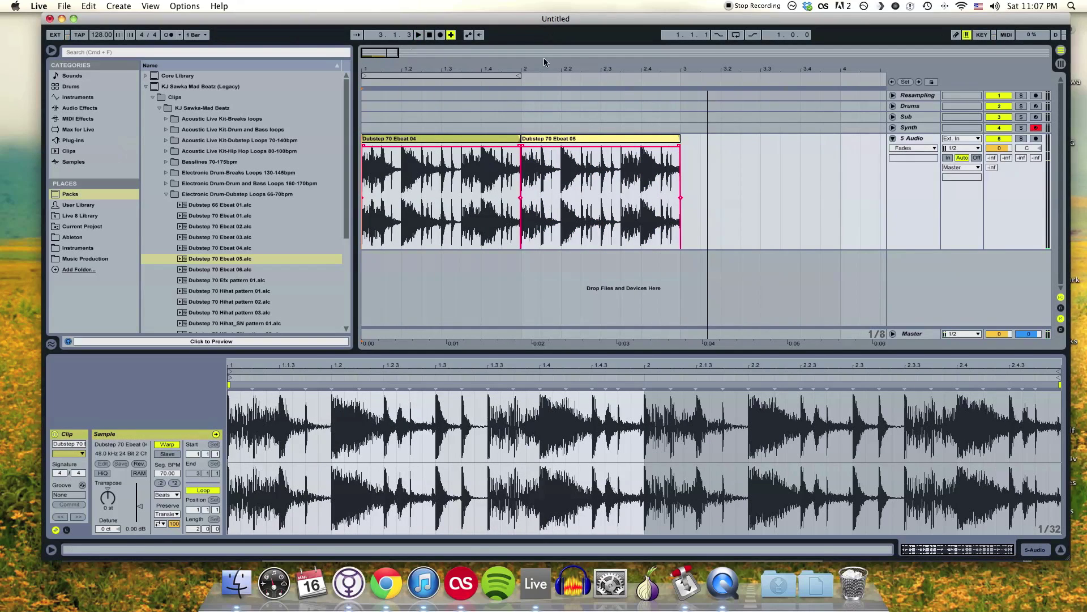
# Extend the arrangement loop past both clips to a length of 2.0.2.
pyautogui.click(406, 142)
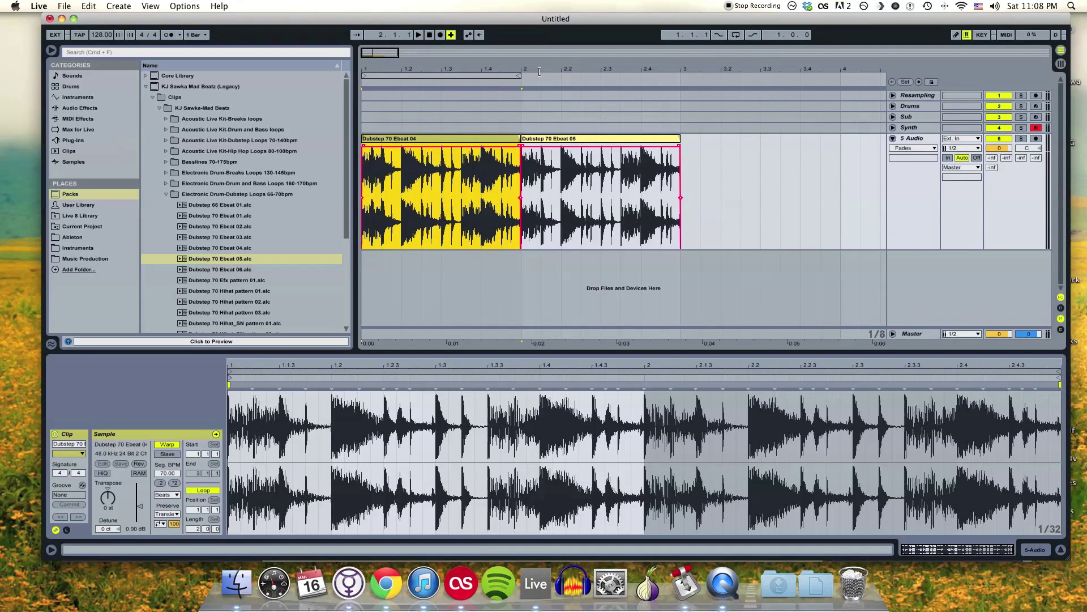
pyautogui.moveTo(521, 76); pyautogui.dragTo(693, 80)
# Loop the arrangement over the Dubstep 70 Ebeat 04 clip using Loop Selection.
pyautogui.click(513, 138)
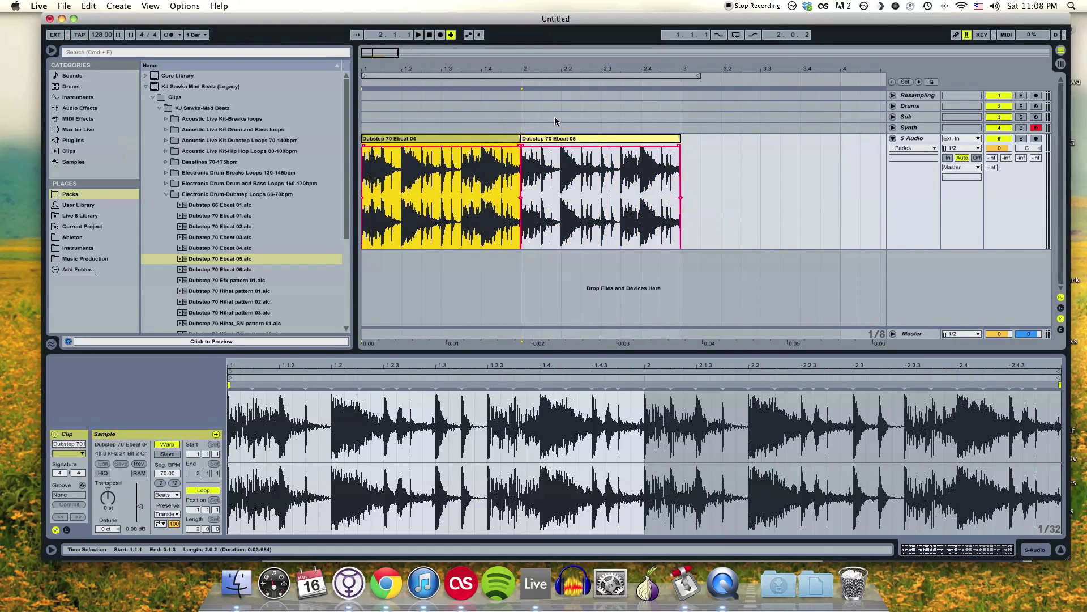
pyautogui.press('super+l')
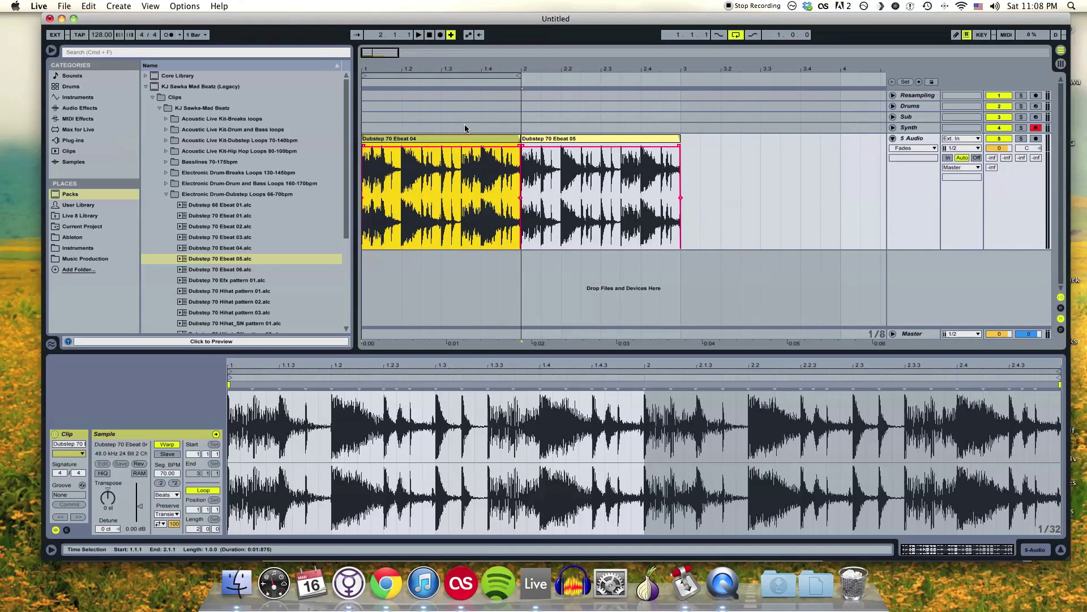
pyautogui.click(735, 37)
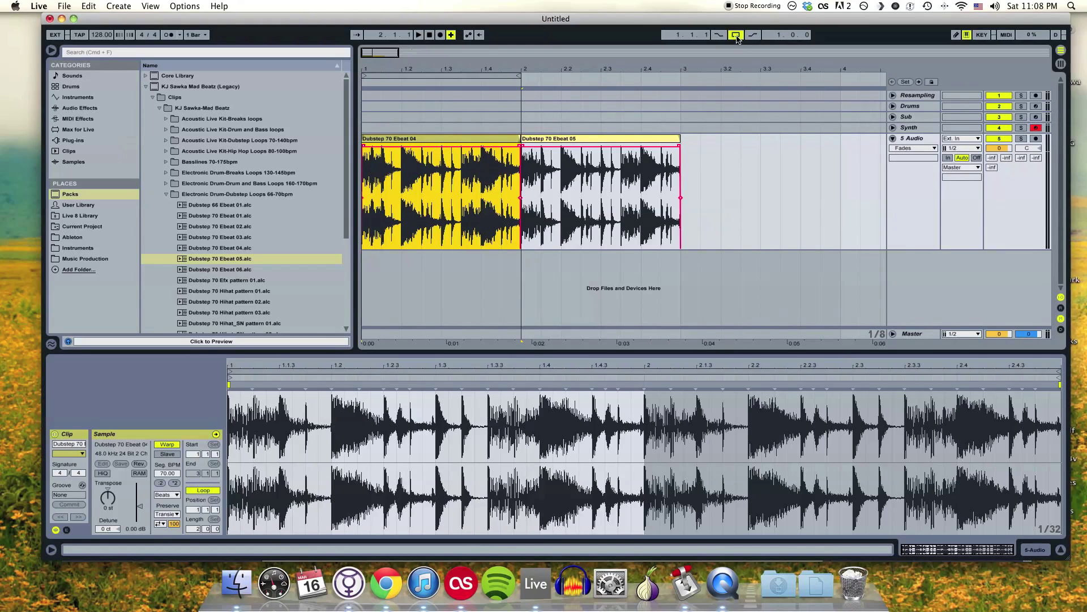
# Play the looped Dubstep 70 Ebeat 04 section to hear it repeat, and stop playback.
pyautogui.click(736, 35)
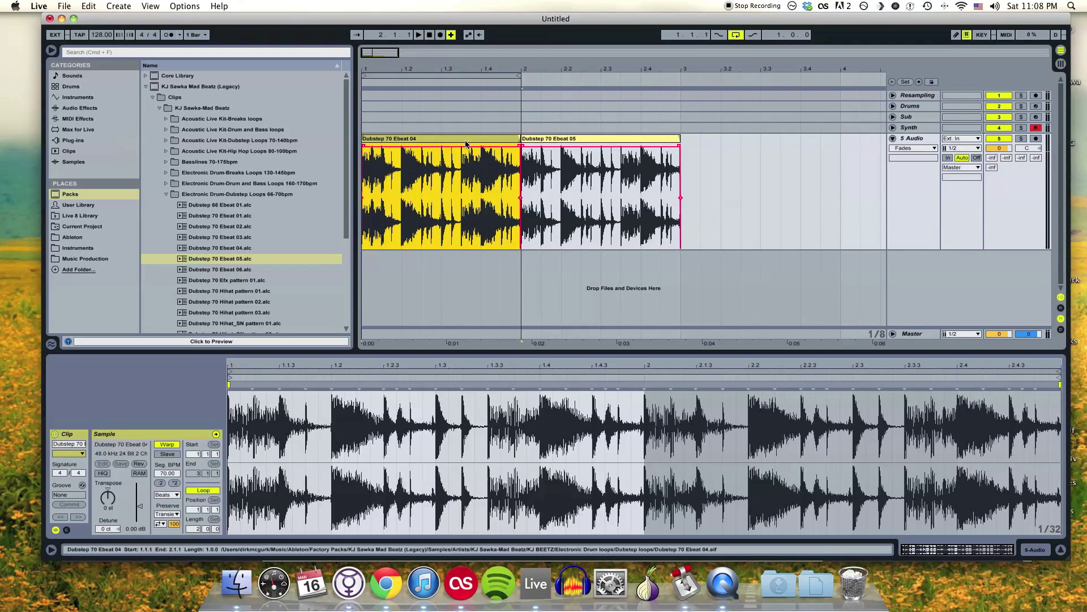
pyautogui.press('space')
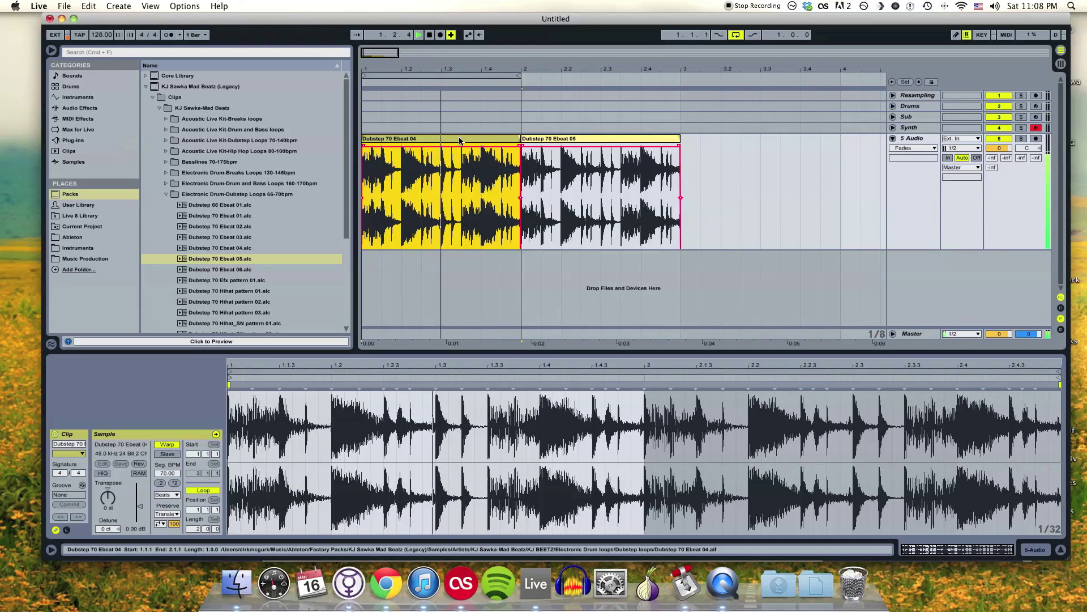
pyautogui.press('space')
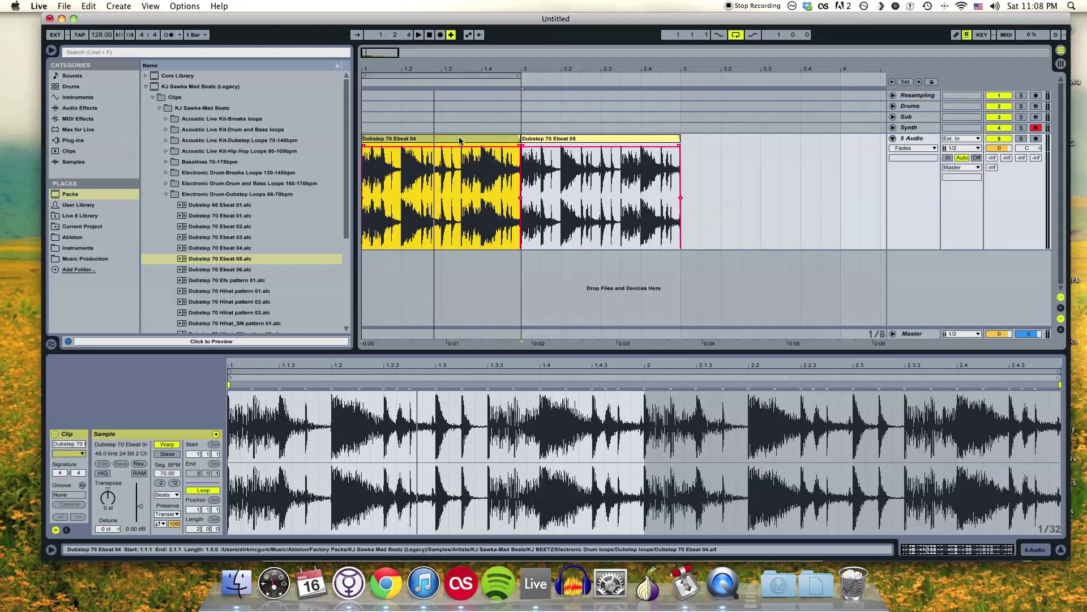
# Extend the arrangement loop past both clips to a length of 2.3.3, and briefly play the arrangement from bar 2.
pyautogui.moveTo(517, 77); pyautogui.dragTo(820, 77)
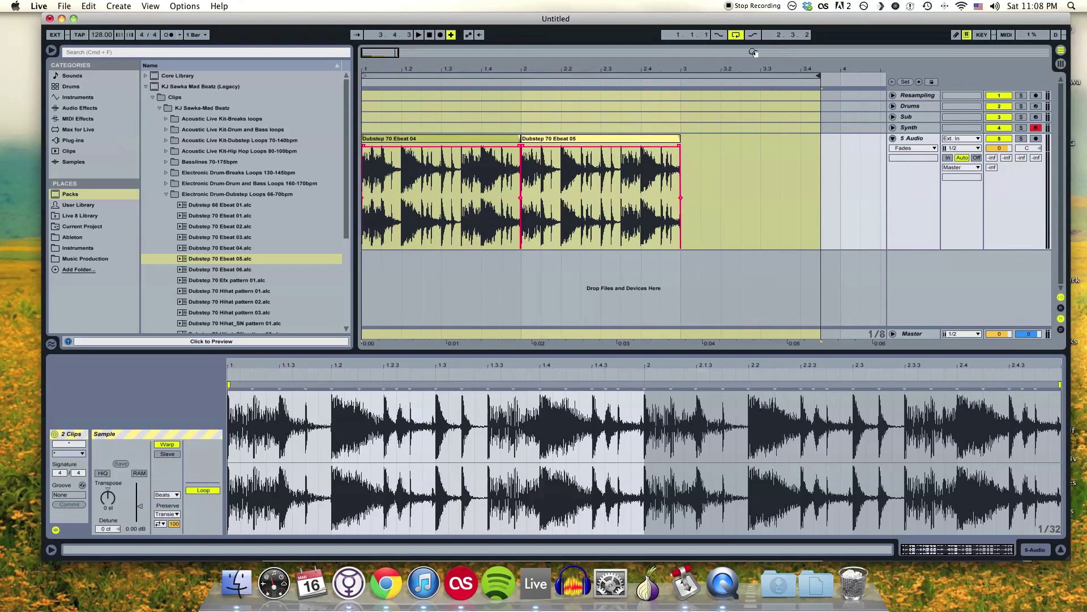
pyautogui.click(561, 170)
pyautogui.click(528, 87)
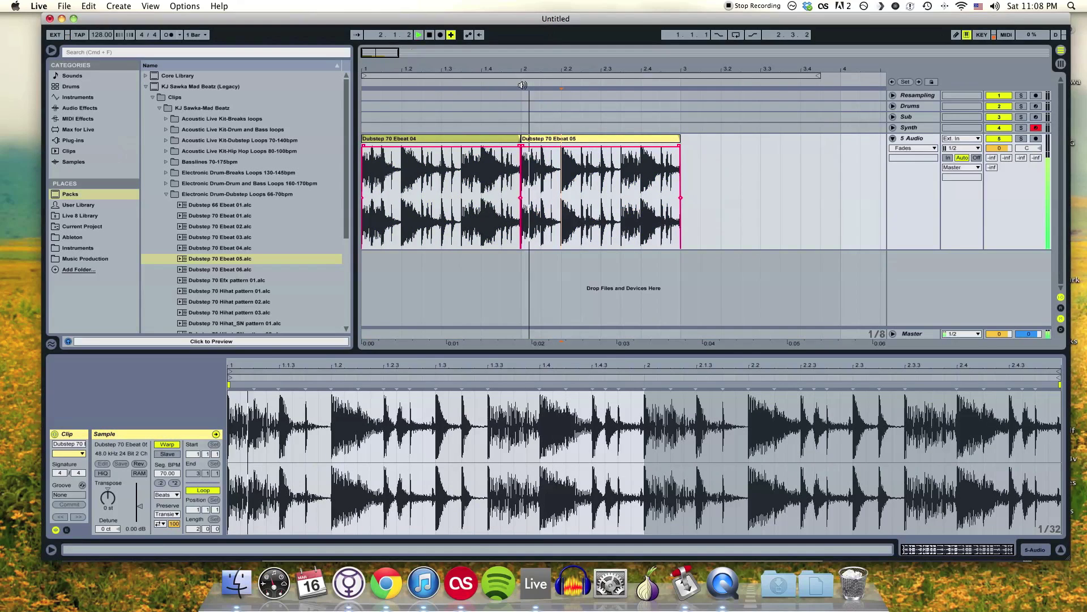
pyautogui.click(522, 95)
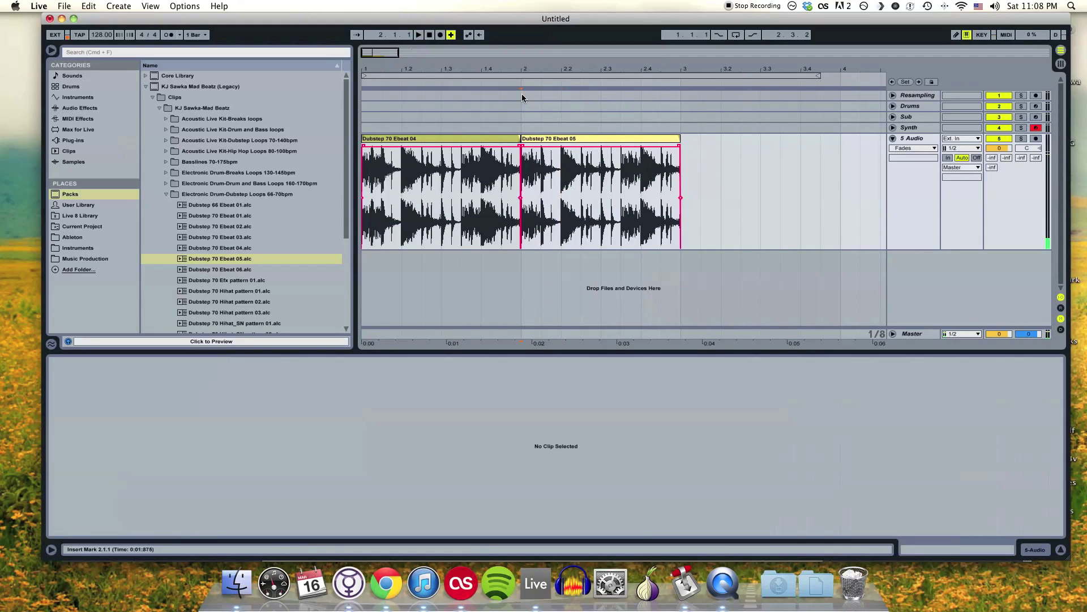
pyautogui.press('space')
# Set a locator at bar 2, where the two Dubstep clips meet.
pyautogui.click(522, 107)
pyautogui.click(521, 95)
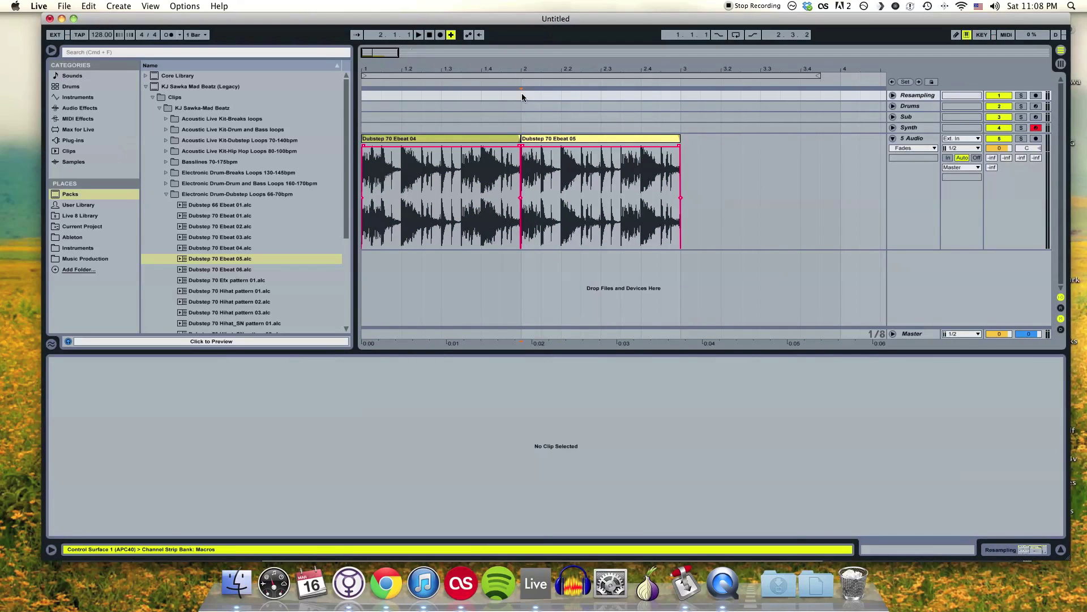
pyautogui.click(904, 82)
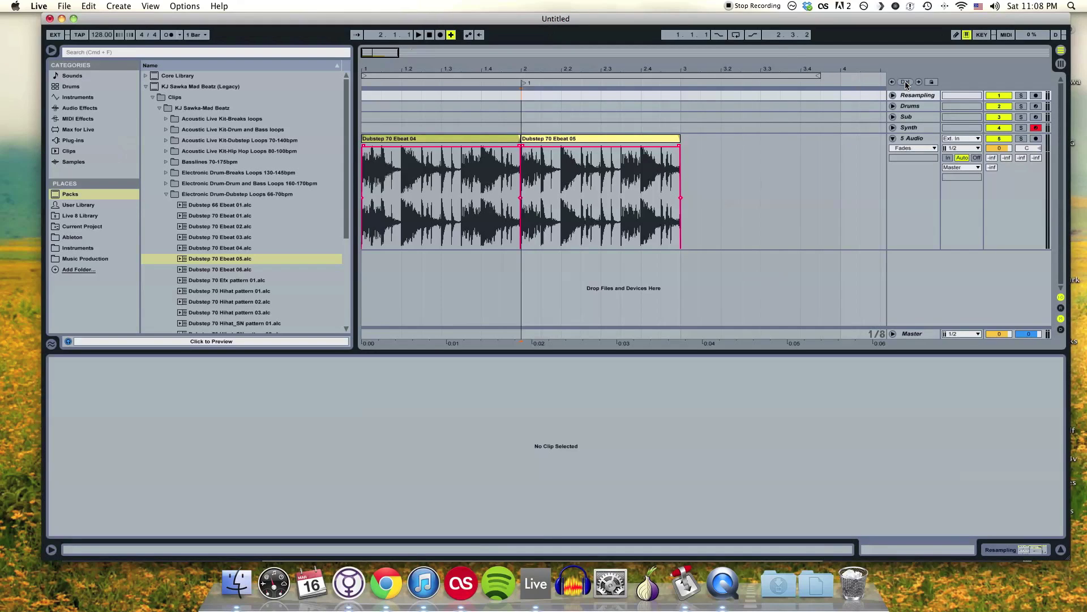
# Rename the locator at bar 2 as MArker 1 and start playback from it.
pyautogui.rightClick(529, 82)
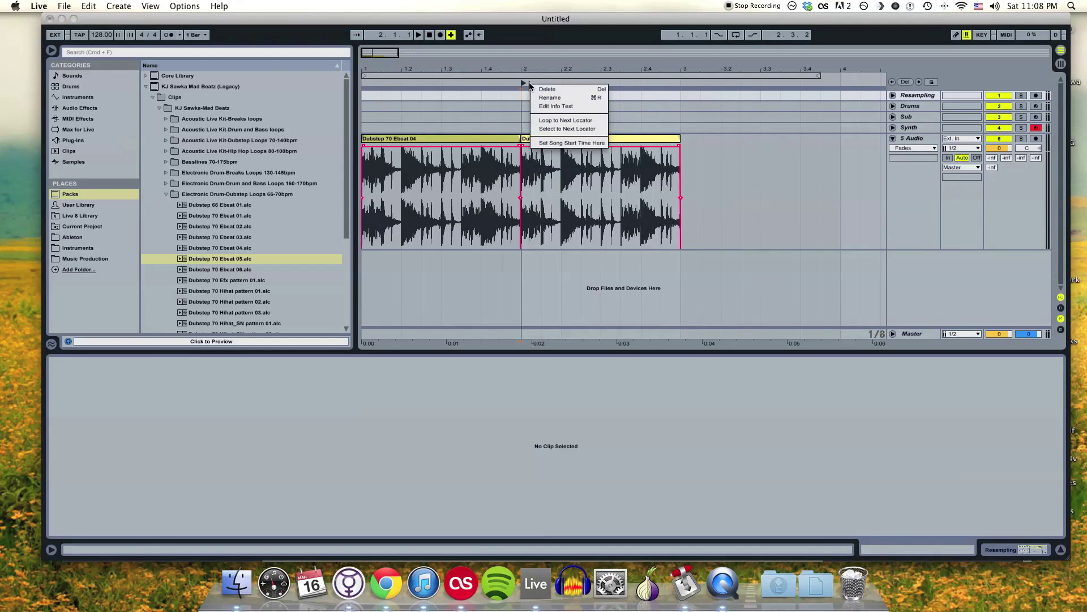
pyautogui.click(544, 90)
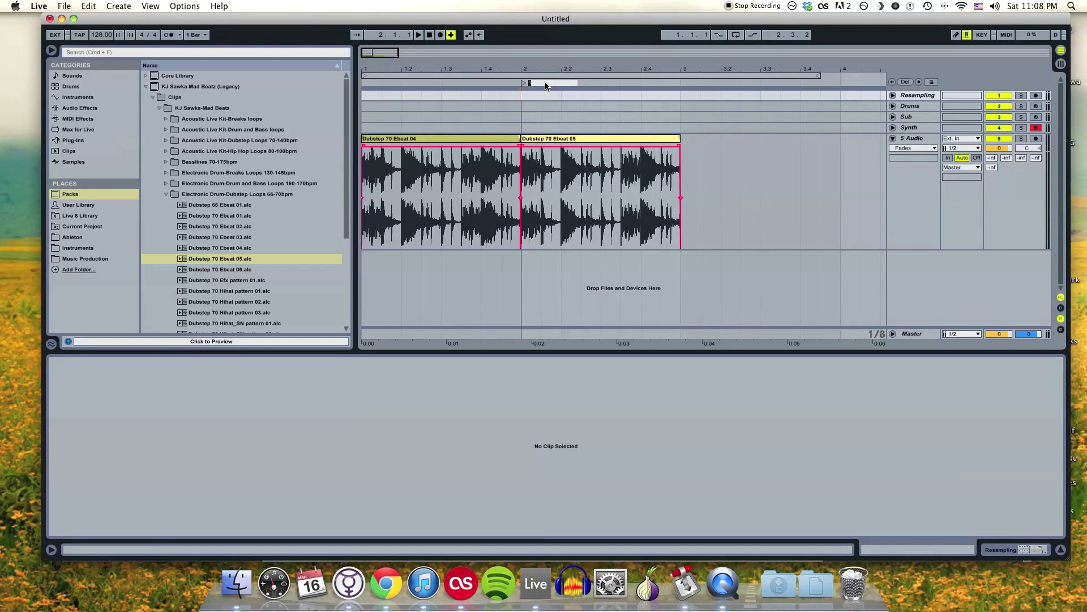
pyautogui.press('Return')
pyautogui.click(523, 83)
pyautogui.click(523, 84)
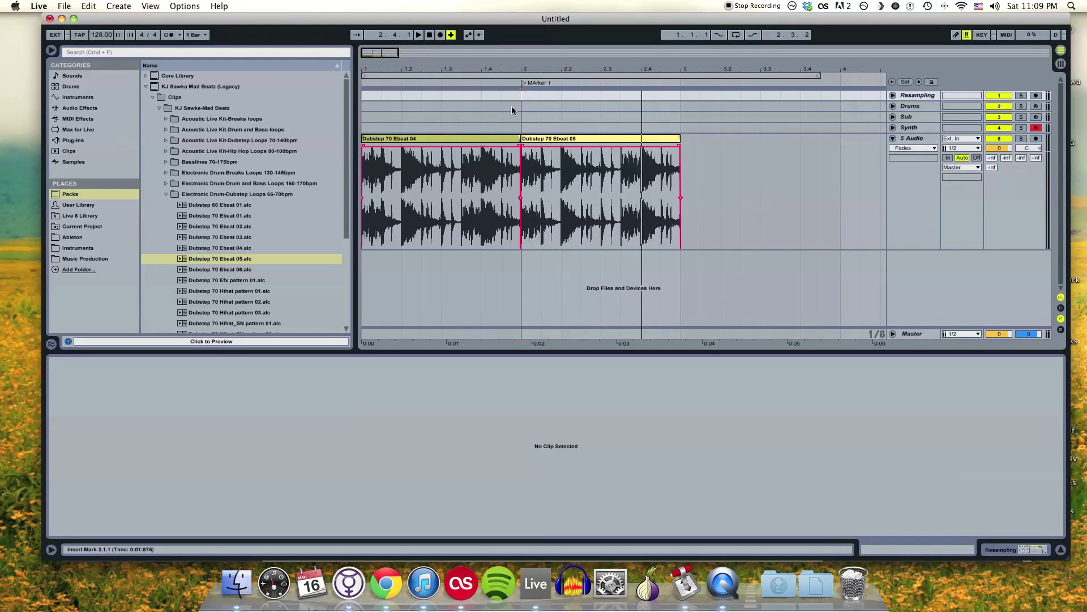
# Colour the Dubstep 70 Ebeat 04 clip blue and the Dubstep 70 Ebeat 05 clip pale lavender-blue.
pyautogui.click(461, 140)
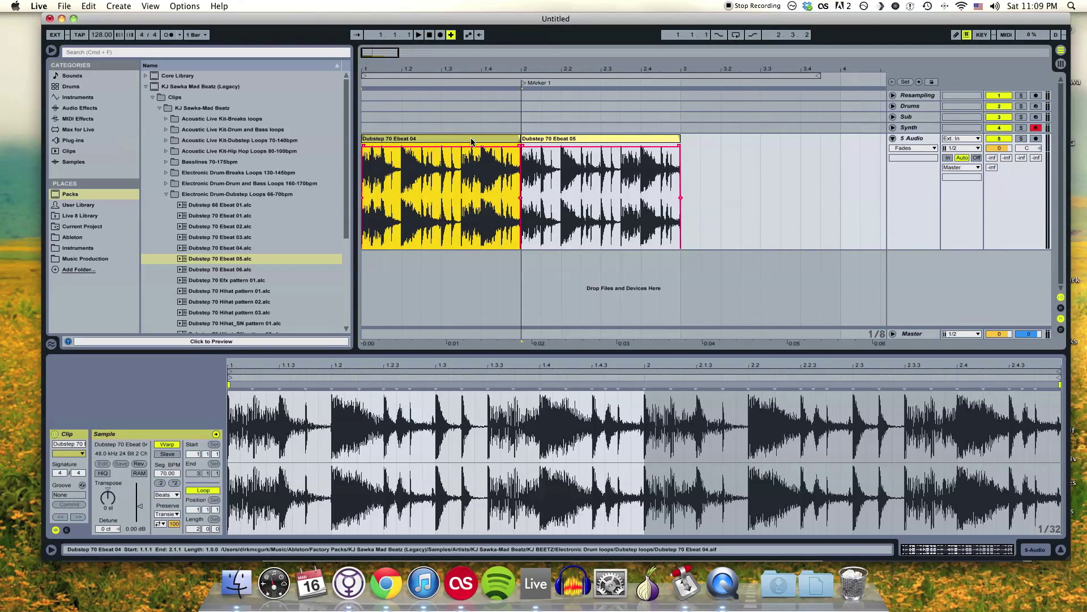
pyautogui.rightClick(472, 140)
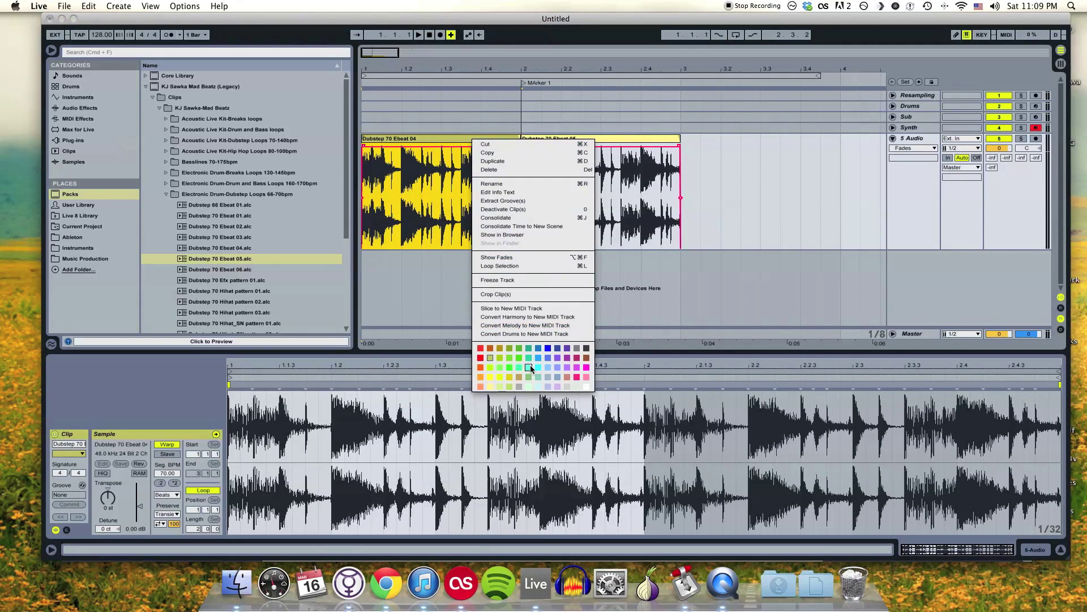
pyautogui.click(553, 370)
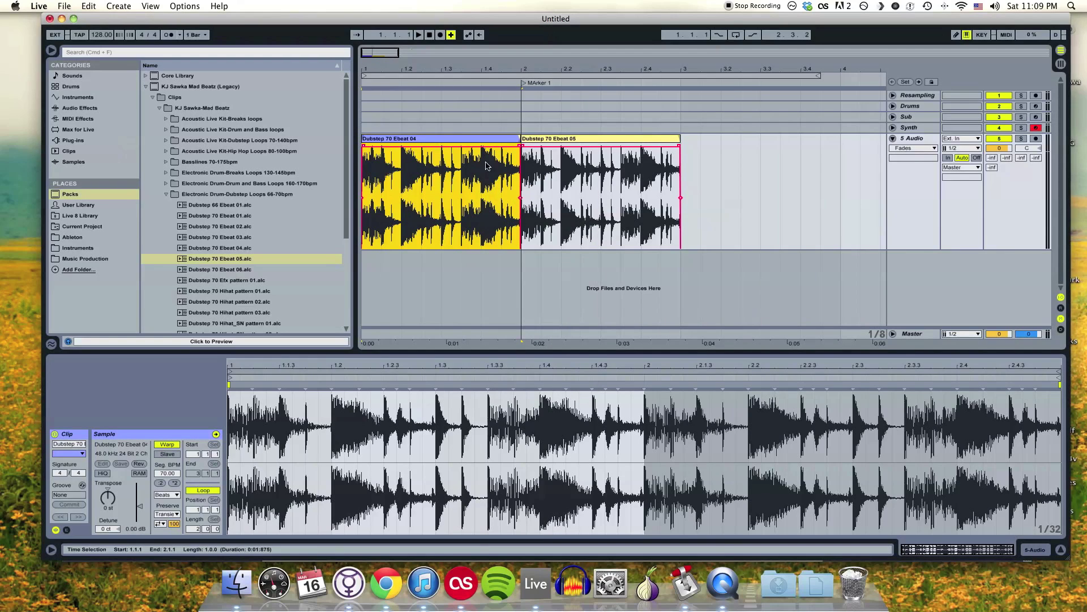
pyautogui.rightClick(573, 141)
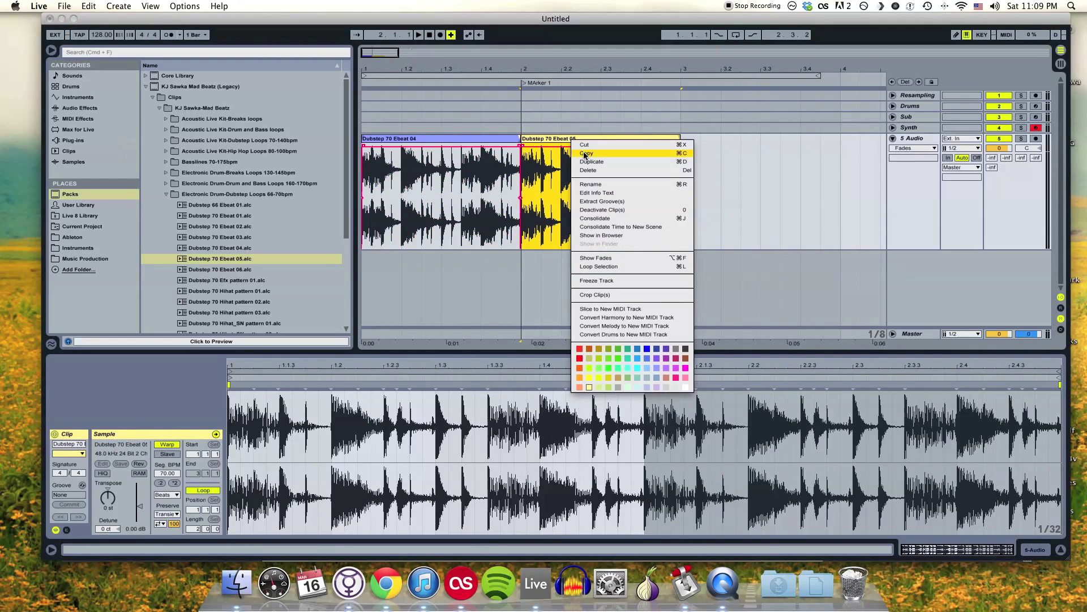
pyautogui.click(647, 387)
pyautogui.click(500, 108)
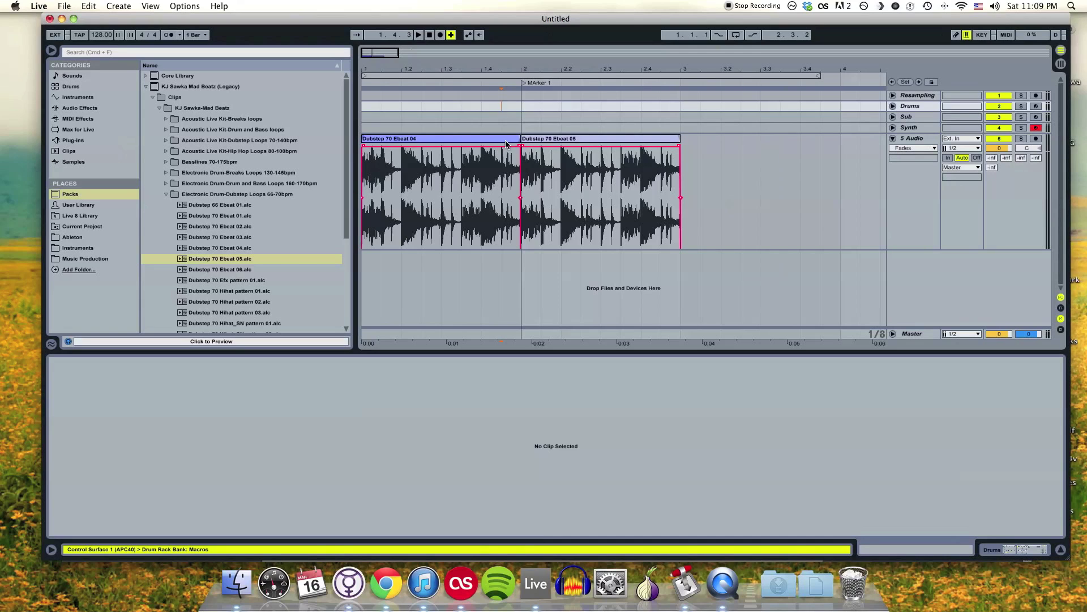
# Rename the Dubstep 70 Ebeat 04 clip as Clip 1.
pyautogui.click(468, 138)
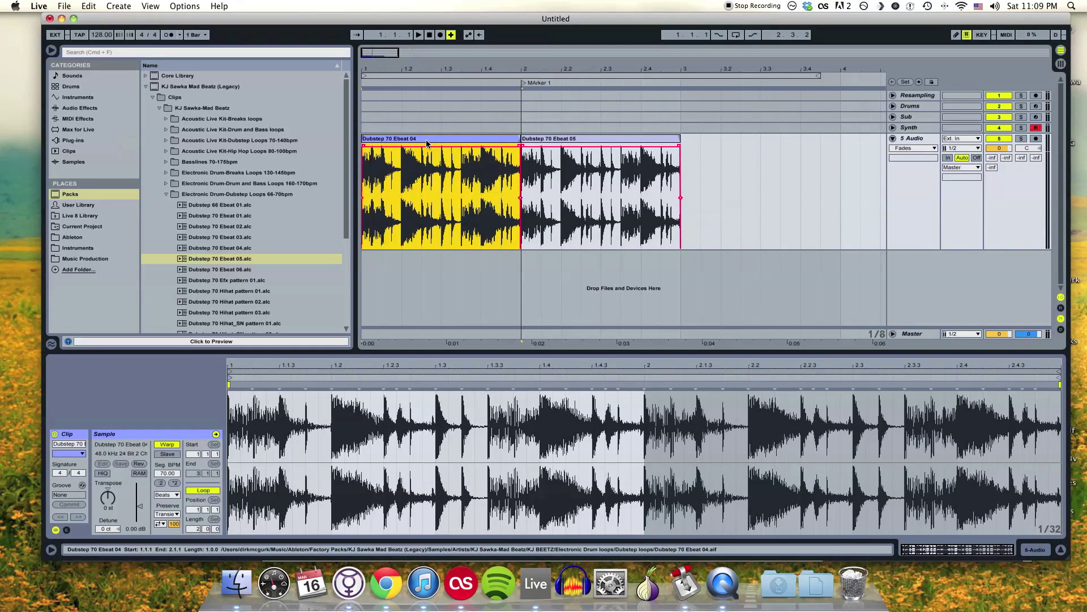
pyautogui.press('super+r')
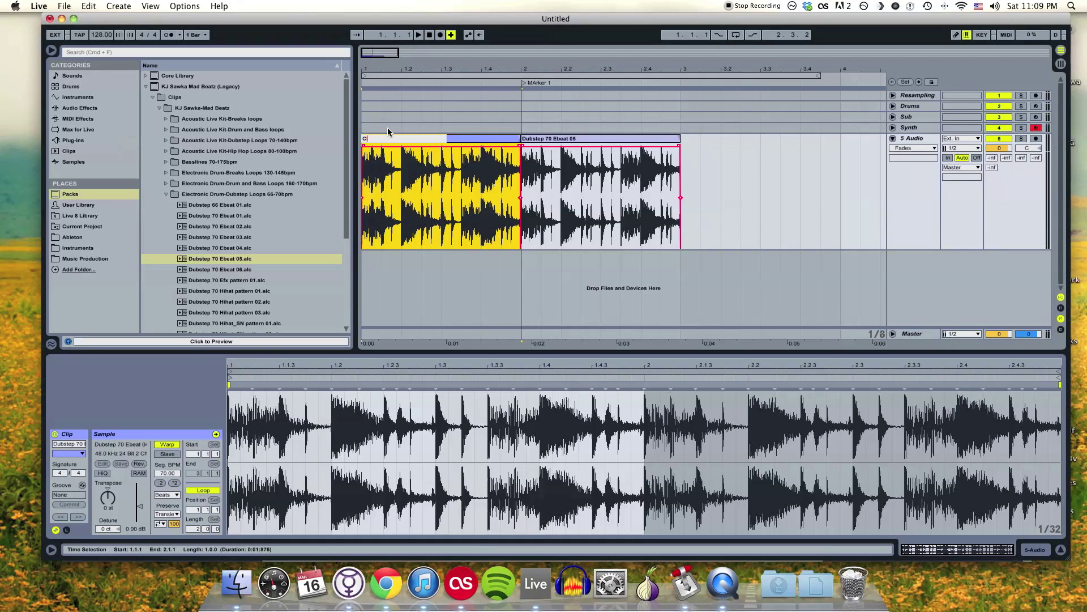
pyautogui.write('Clip 1')
pyautogui.press('Return')
# Rename the Dubstep 70 Ebeat 05 clip as Clip 2 and deselect it.
pyautogui.click(580, 137)
pyautogui.rightClick(572, 138)
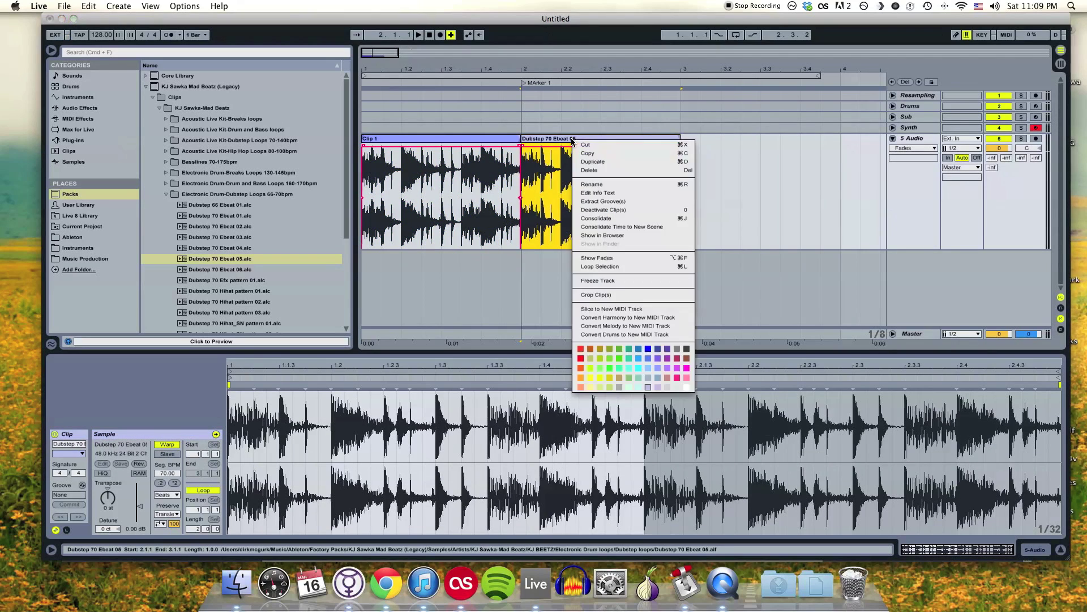
pyautogui.click(599, 185)
pyautogui.write('Cl')
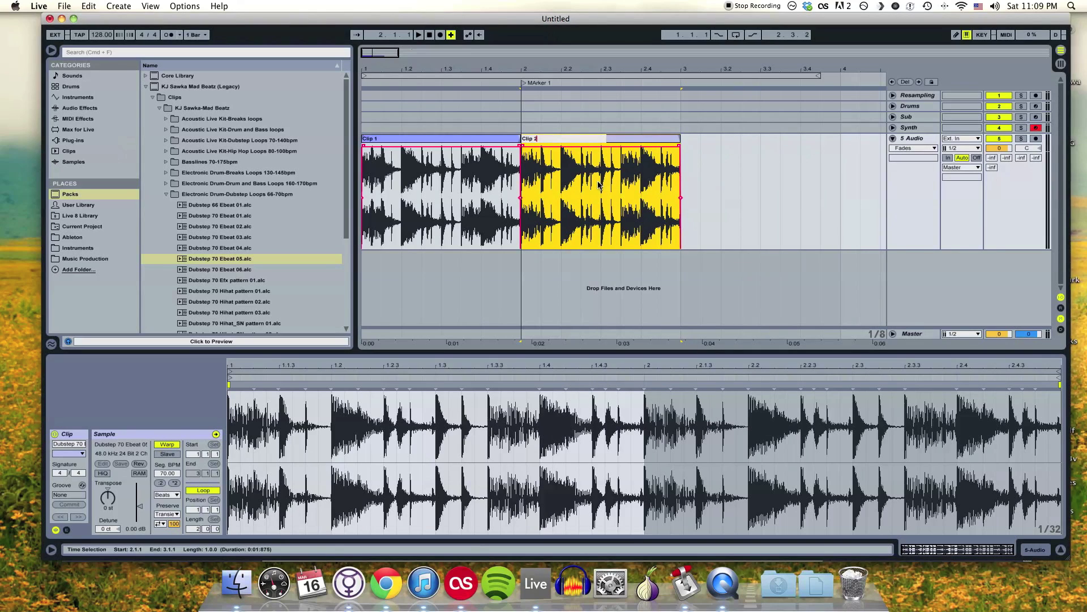
pyautogui.write('ip 2')
pyautogui.press('Return')
pyautogui.click(741, 165)
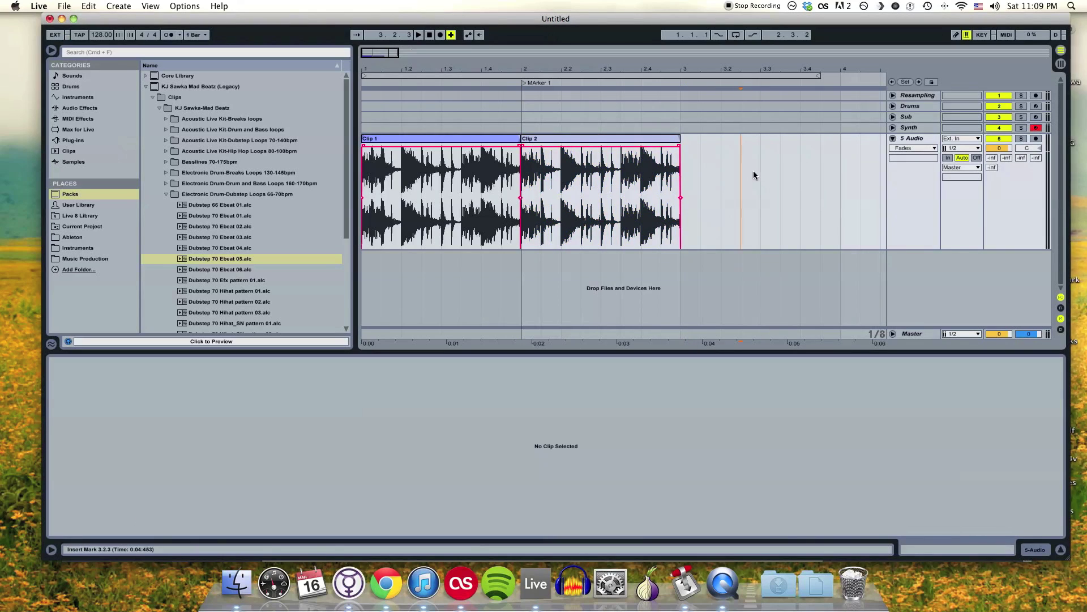